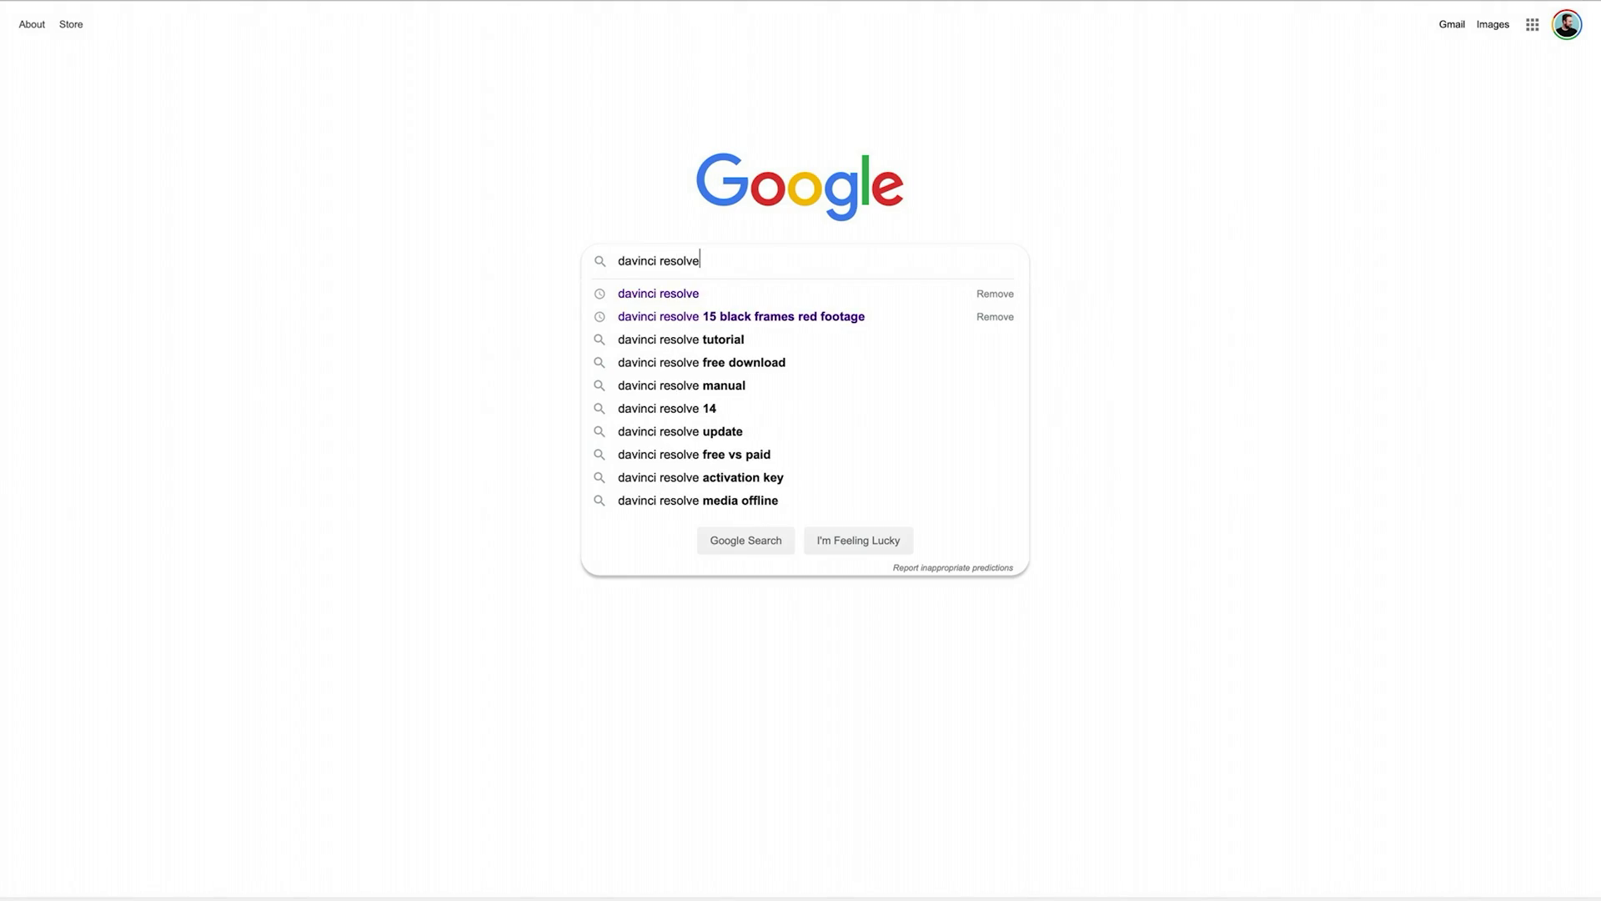
Step: Search Google for davinci resolve, open the product page and start the DaVinci Resolve 16 download
key(Return)
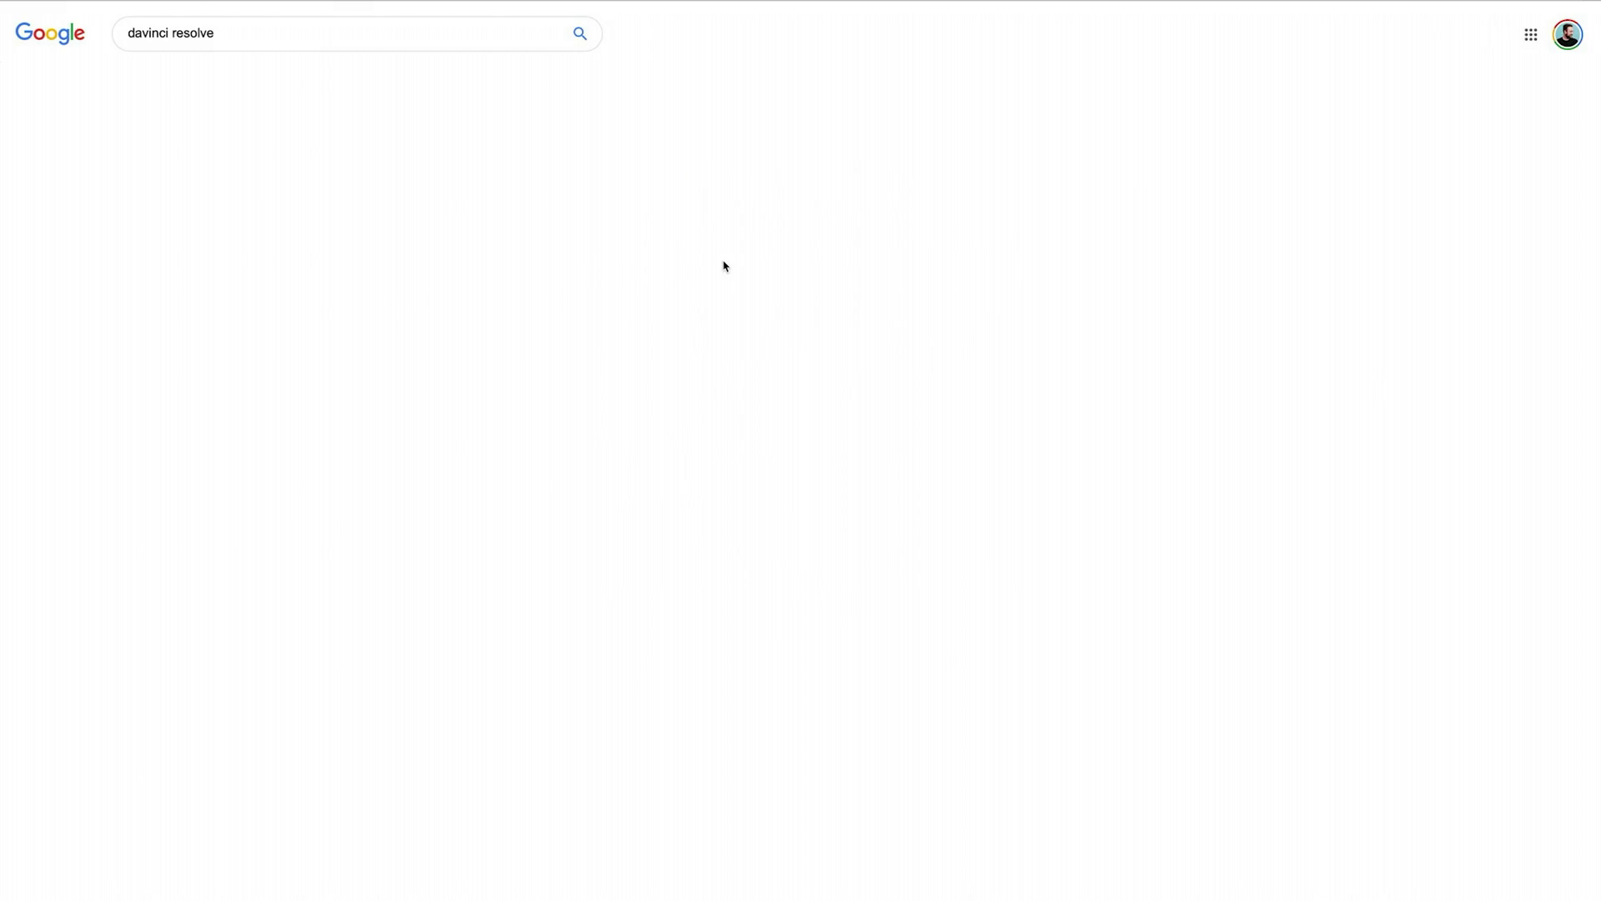
click(354, 146)
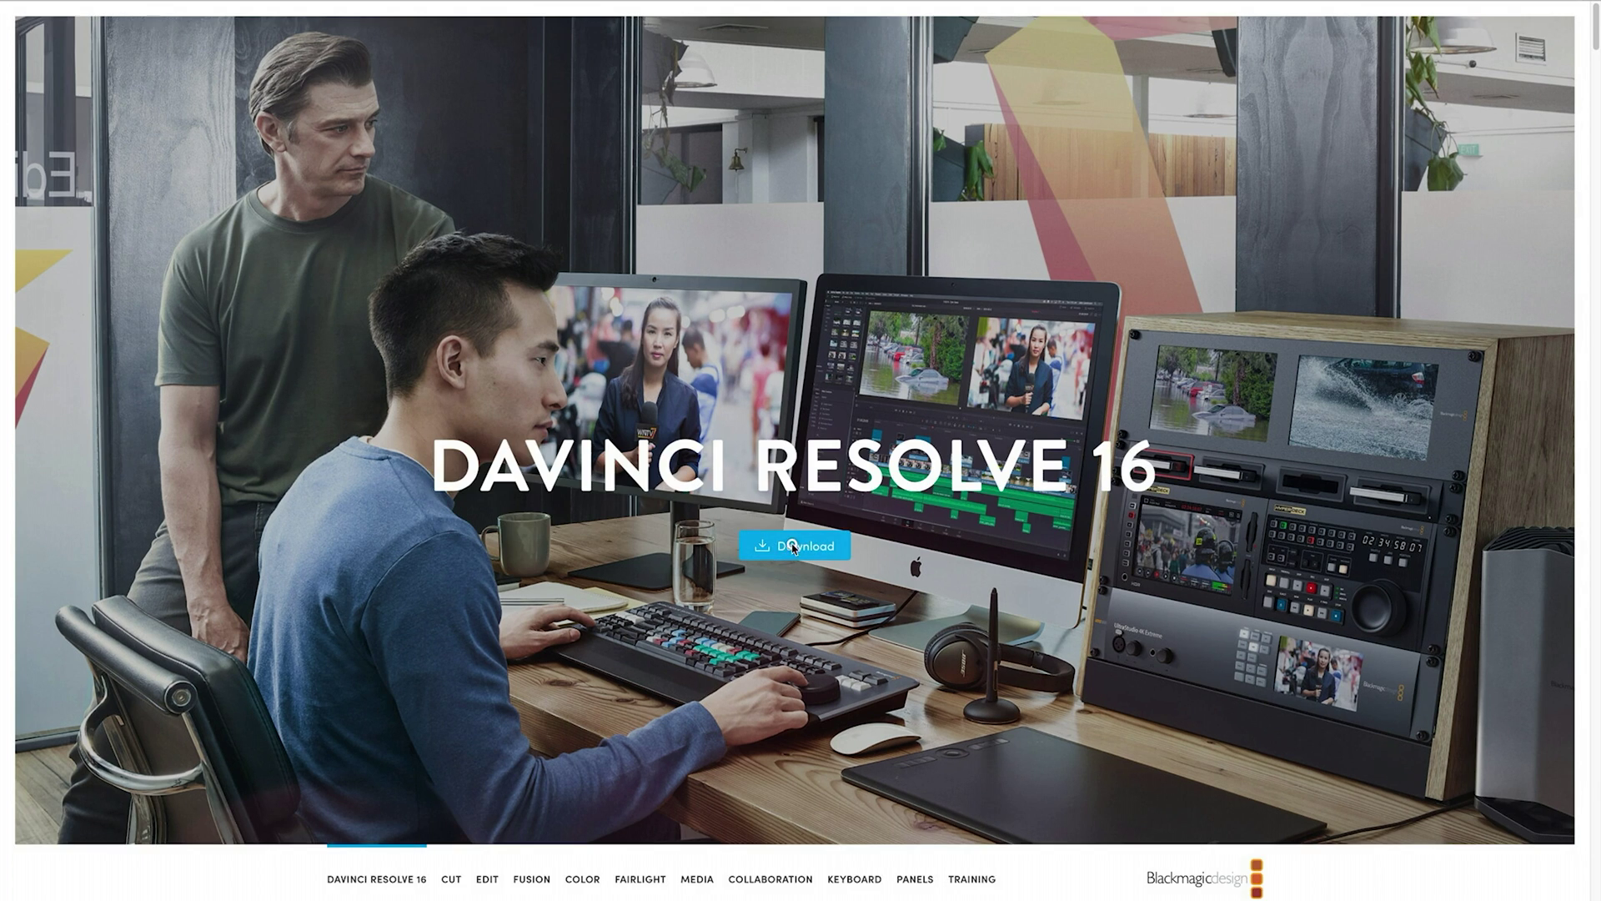
click(793, 546)
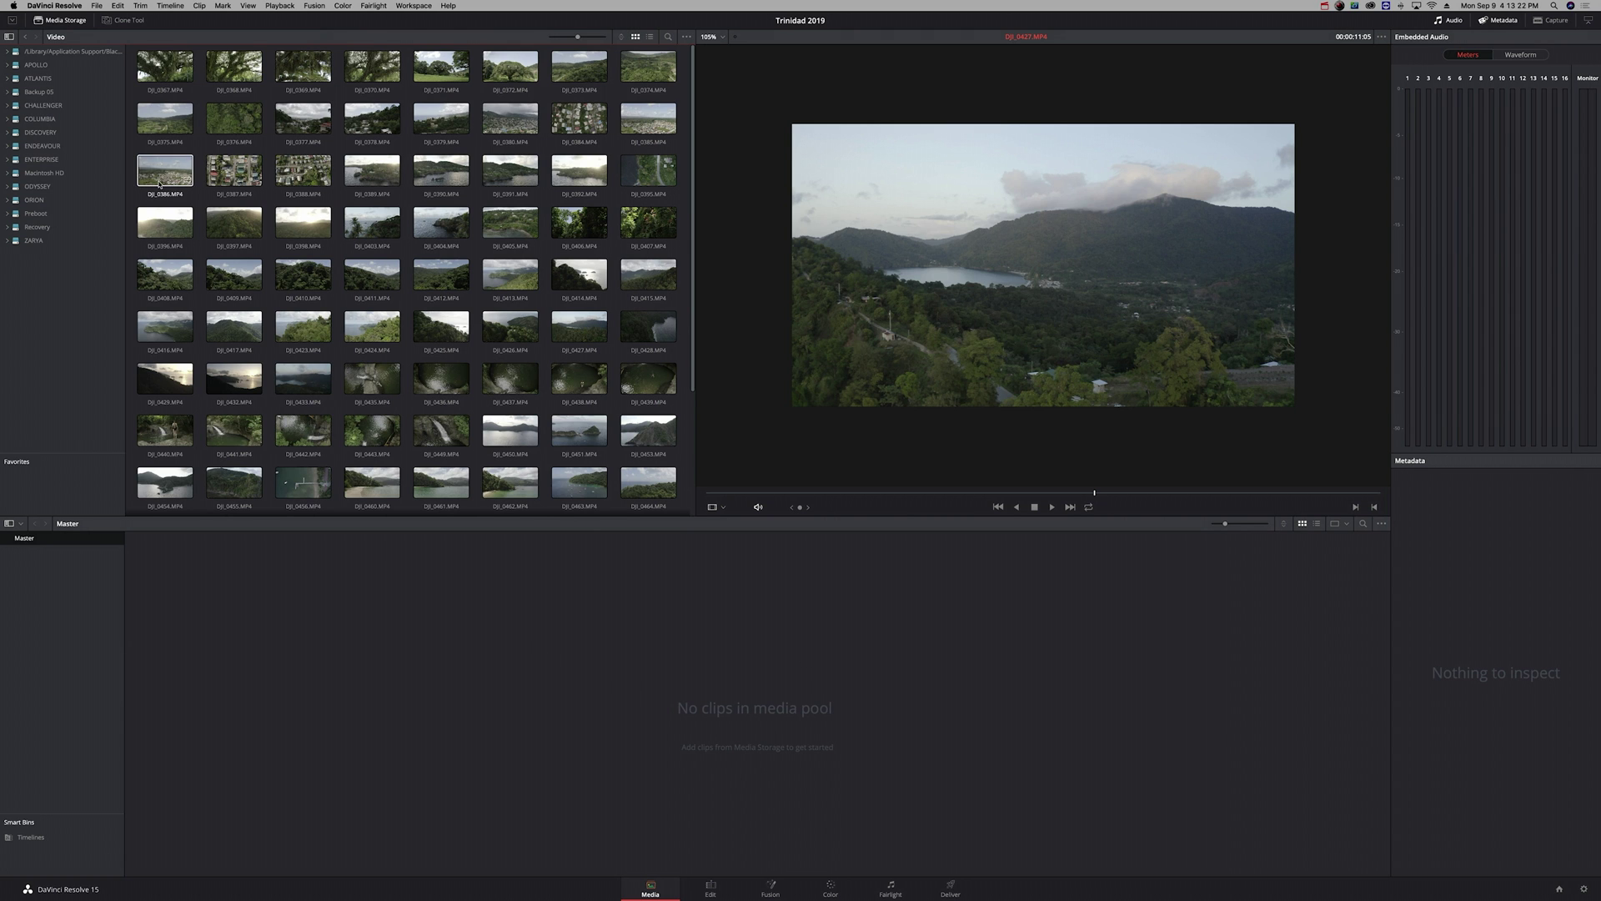
Step: Preview the clip DJI_0367.MP4 and select all the clips in the Video folder
click(164, 74)
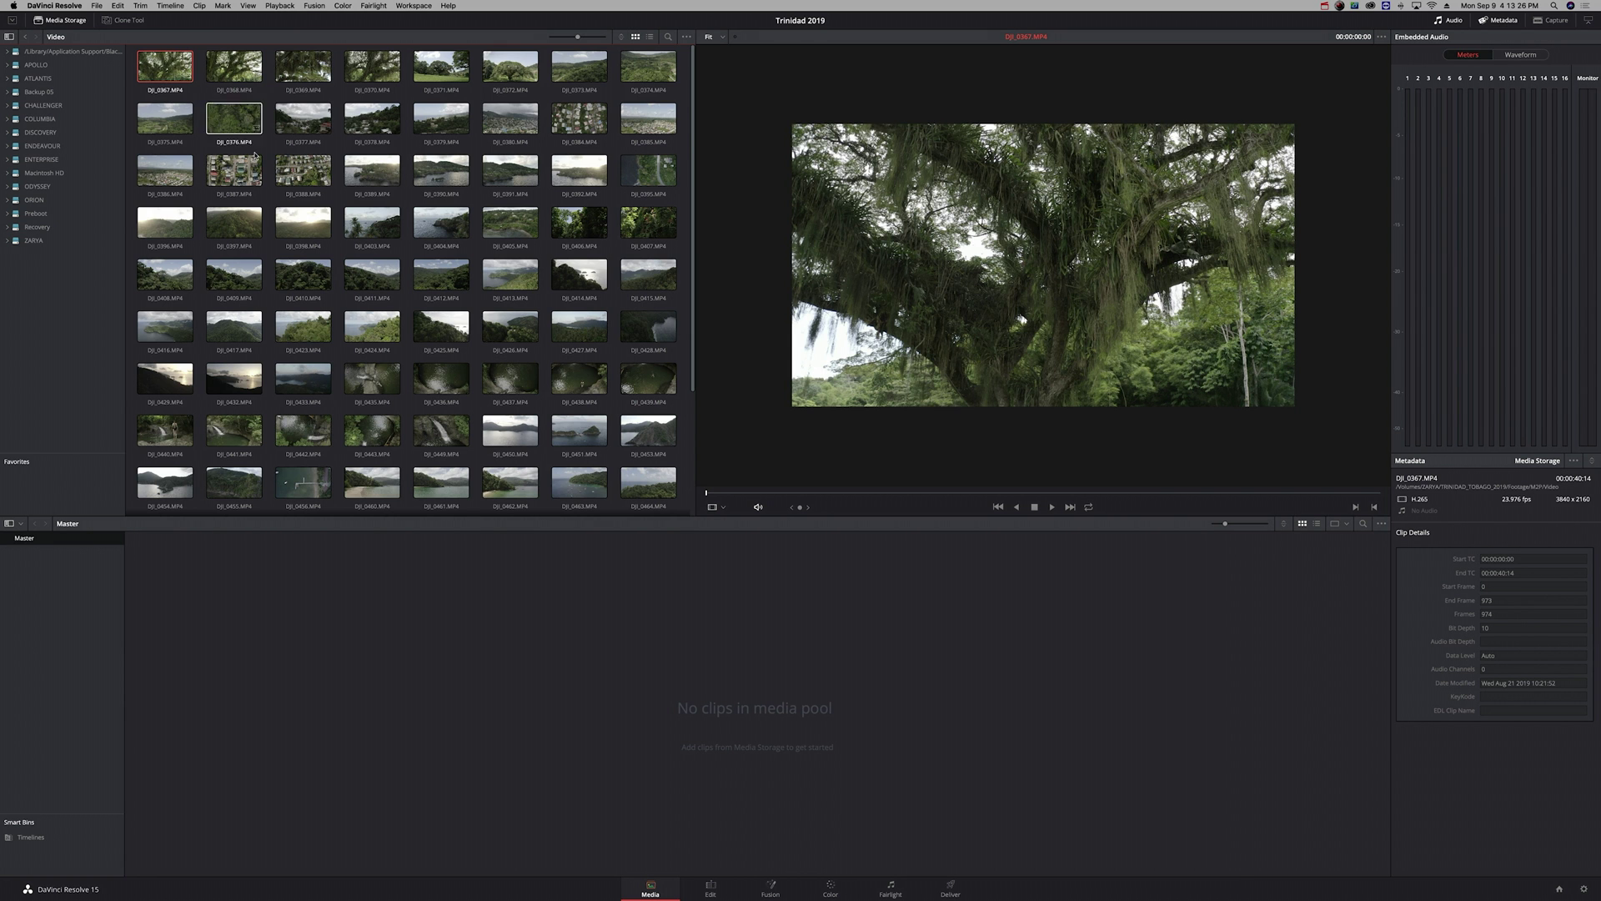
scroll(163, 74, down, 5)
scroll(163, 74, up, 1)
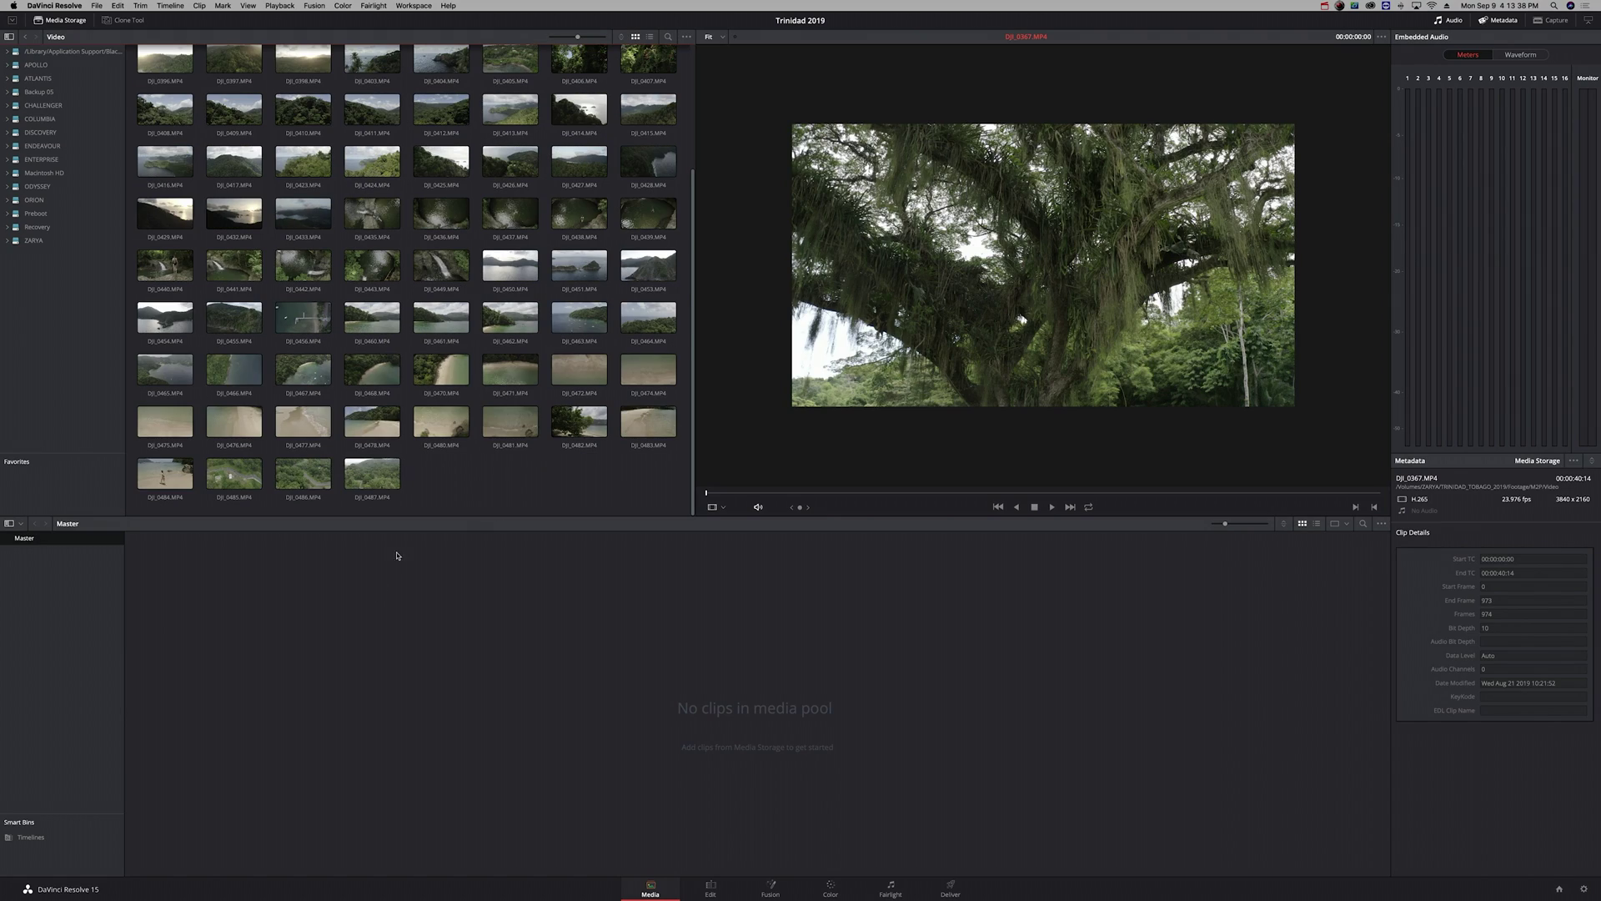
key(super+a)
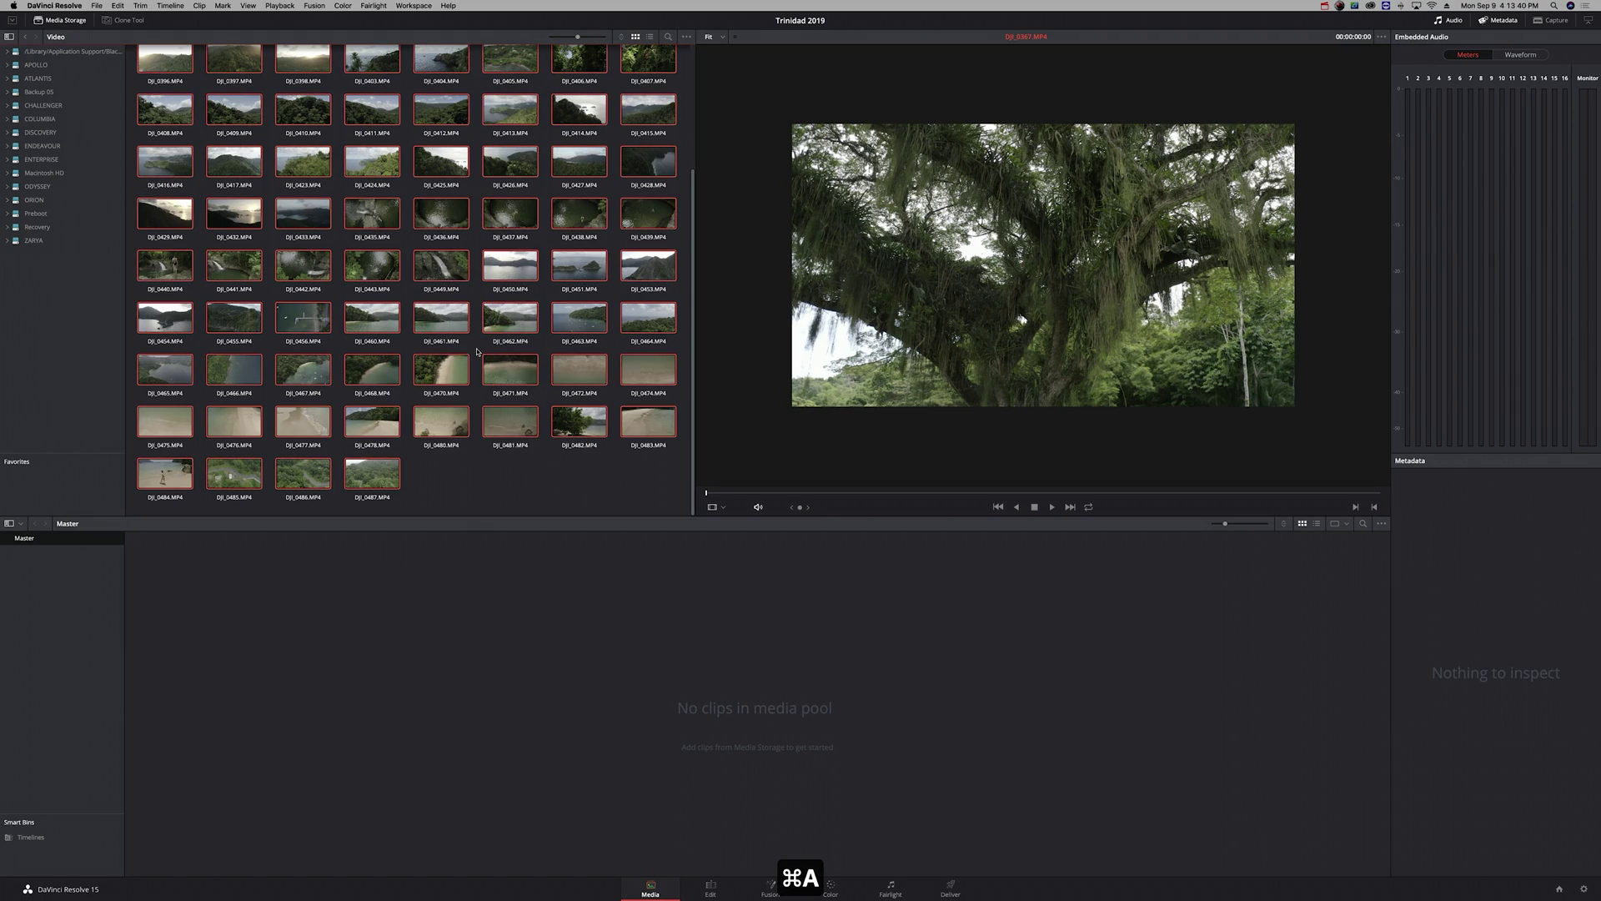
scroll(425, 290, up, 3)
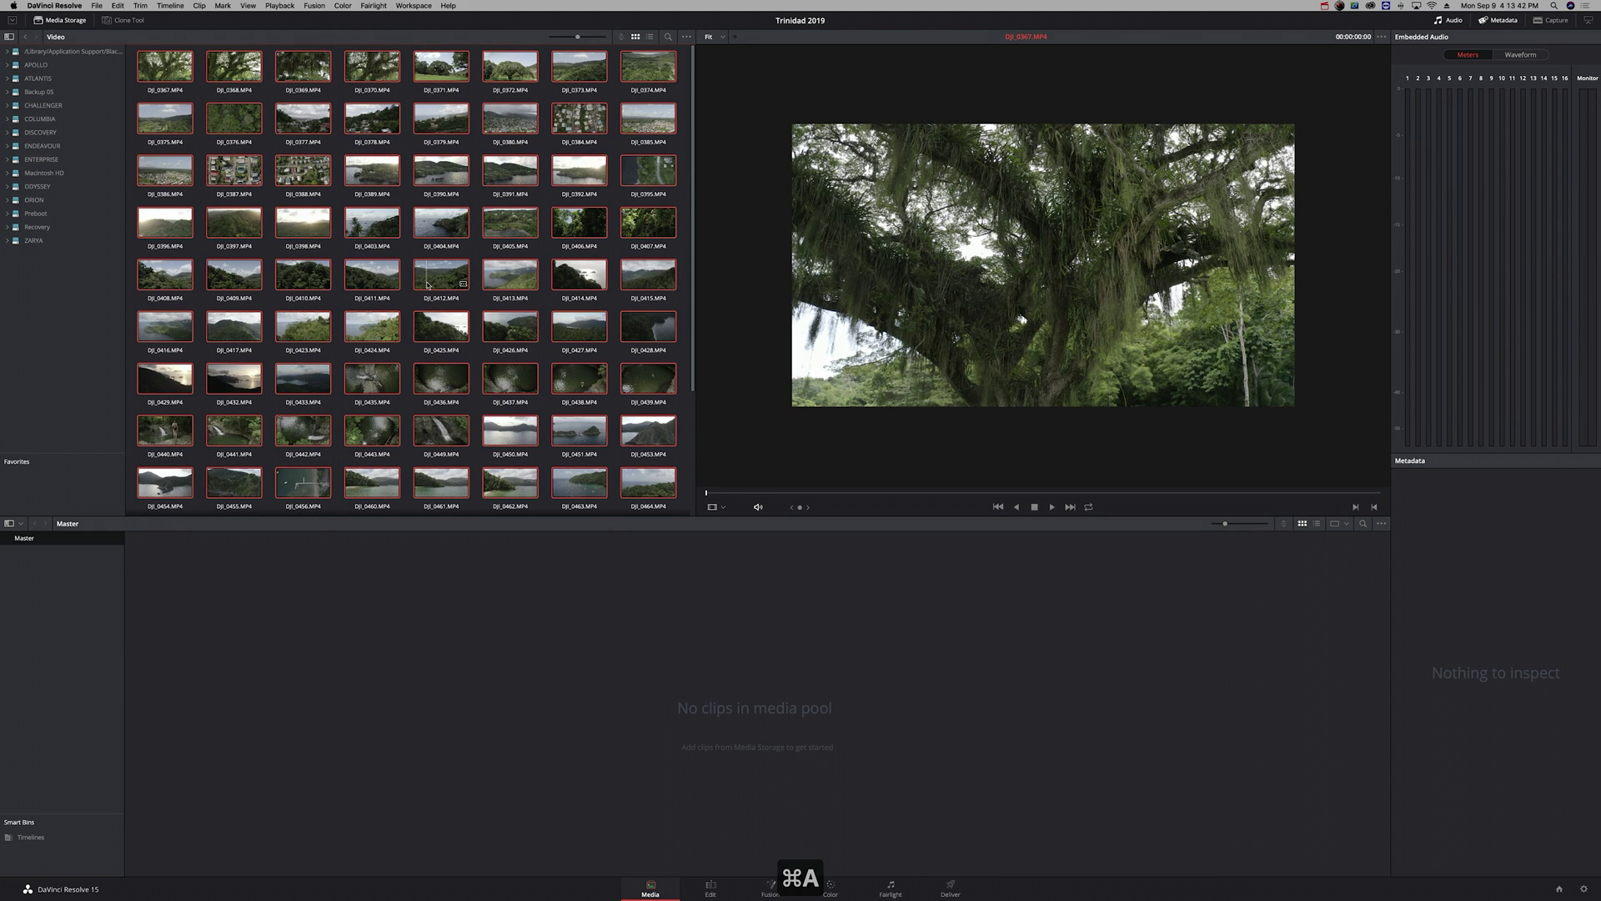
Step: Create a bin named Raw Footage and add the selected clips to it, changing the project frame rate to match them
key(shift+super+n)
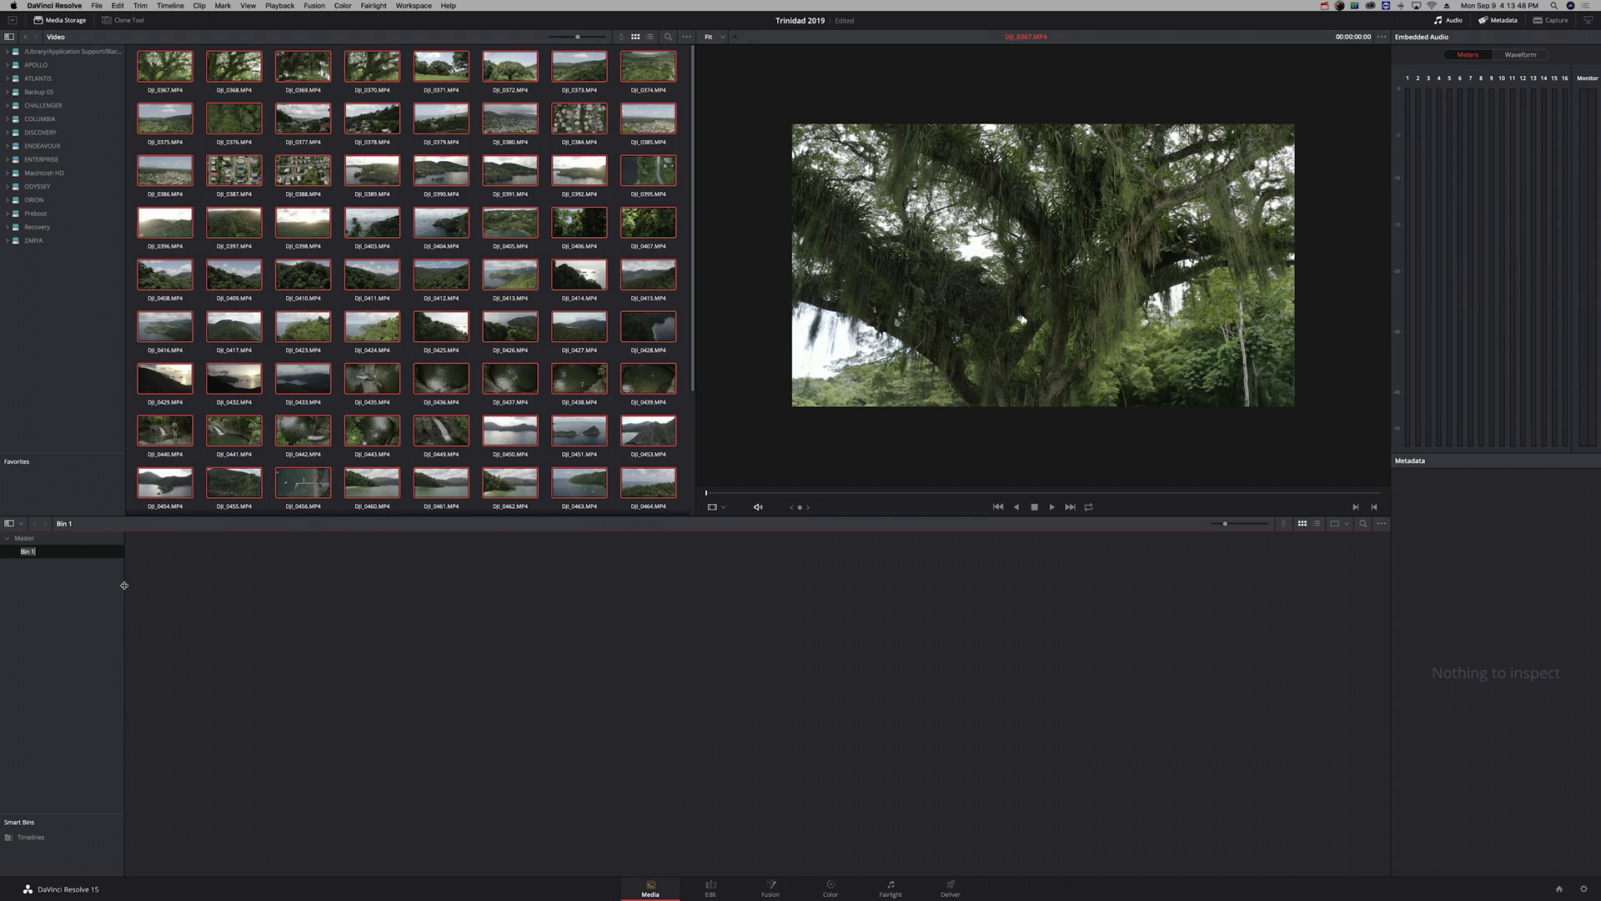
text(Raw Footage)
key(Return)
drag(166, 67, 376, 654)
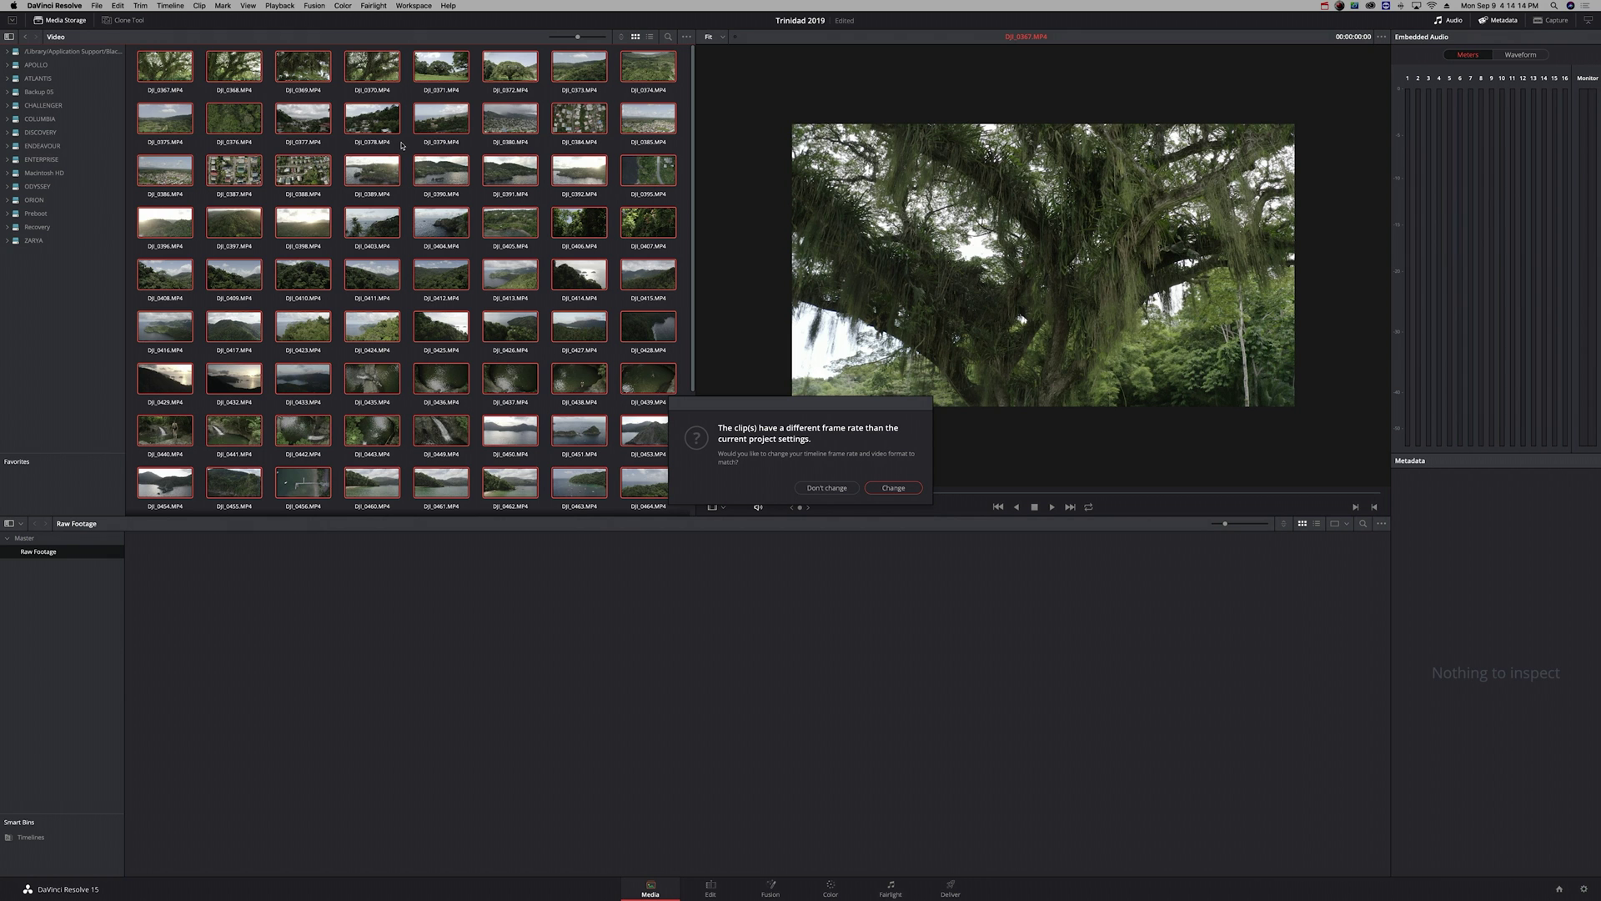
click(904, 489)
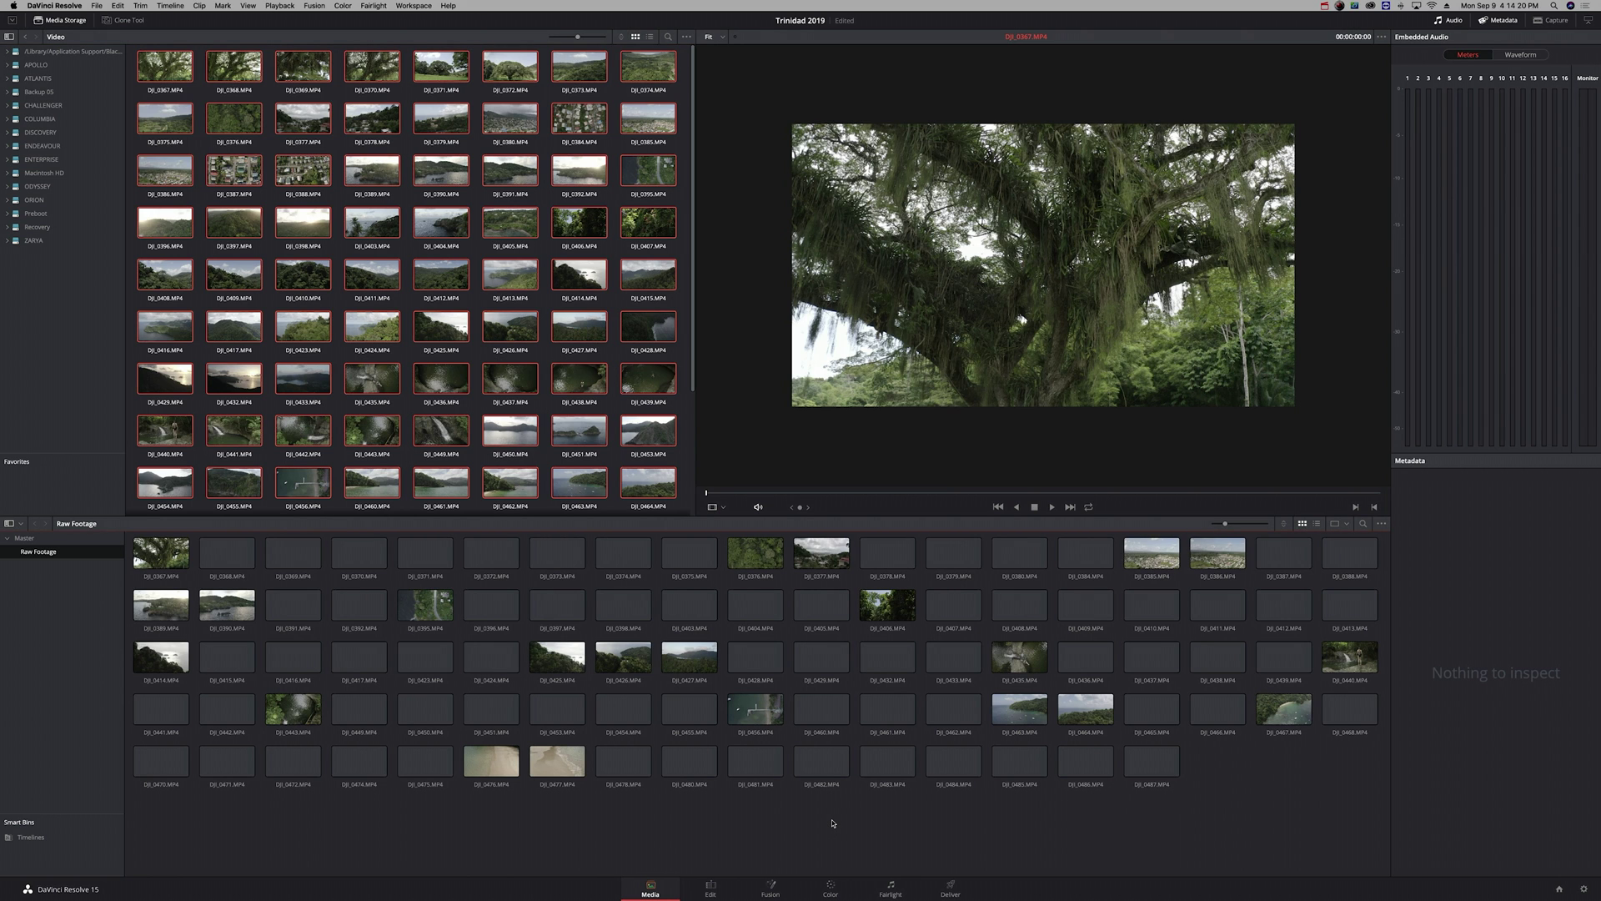
key(shift+9)
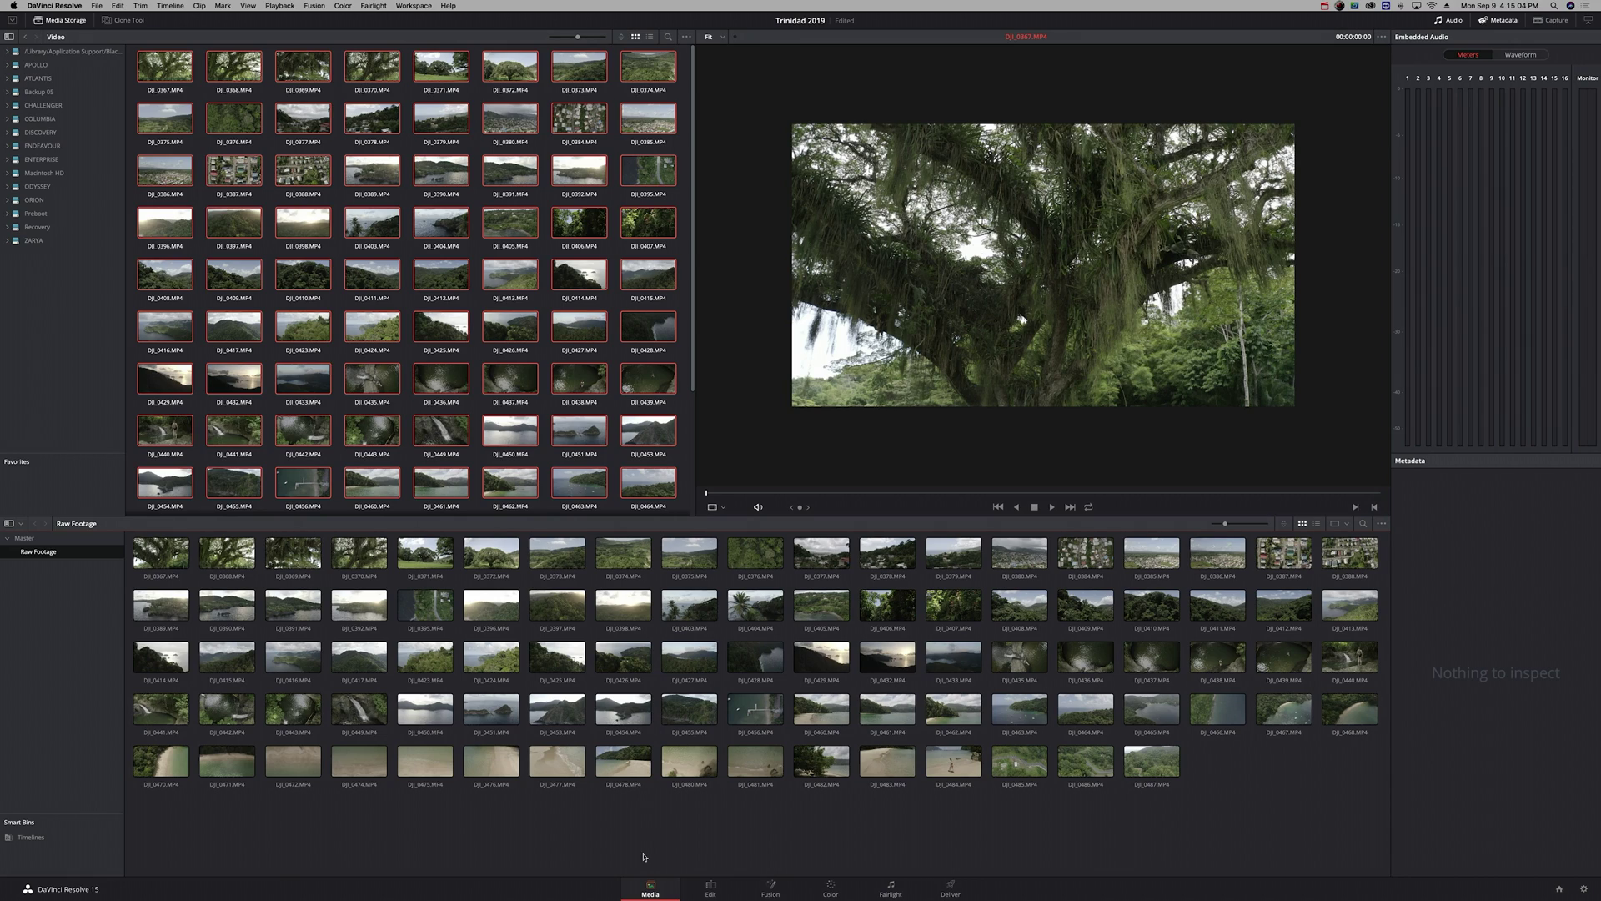
Step: Create a timeline named Raw Footage from all the clips in the bin
click(363, 613)
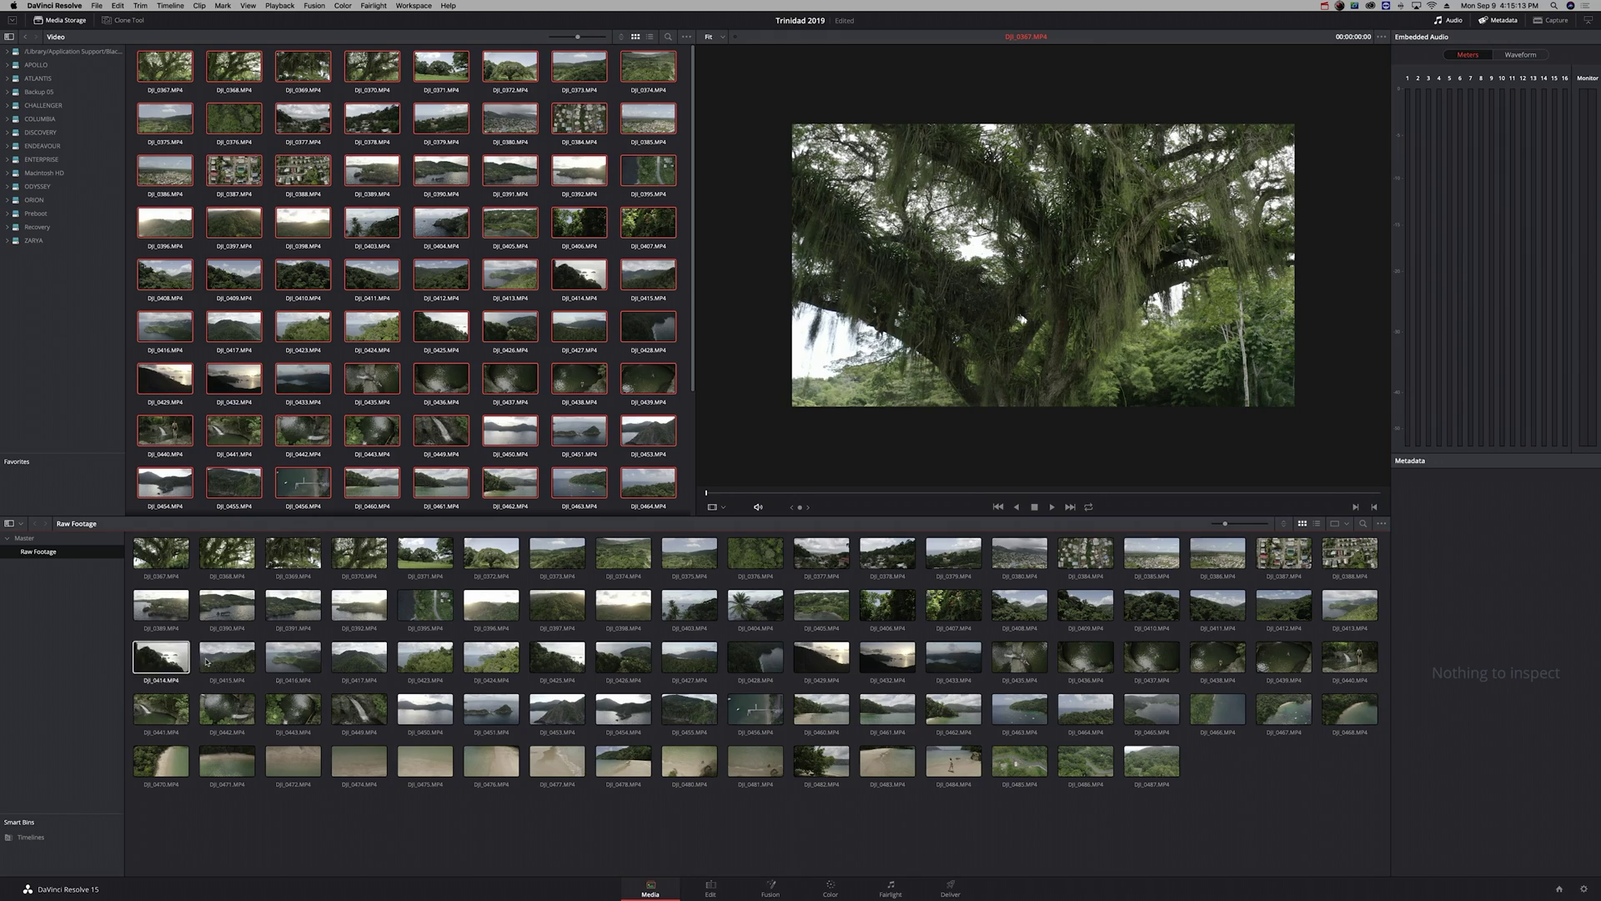
key(super+a)
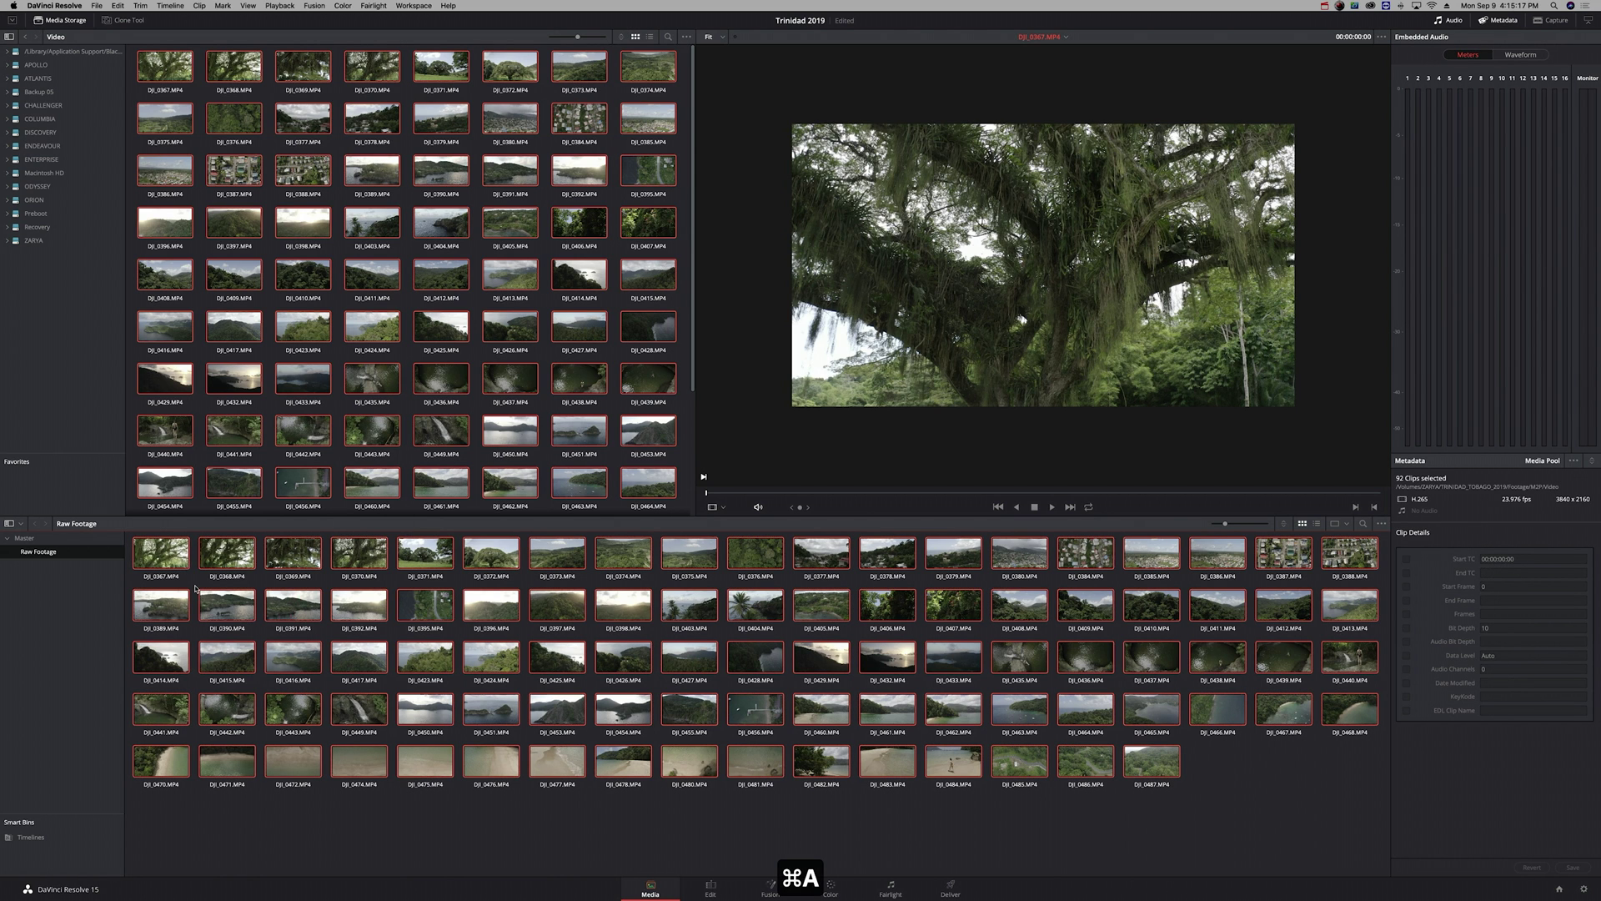
right_click(153, 555)
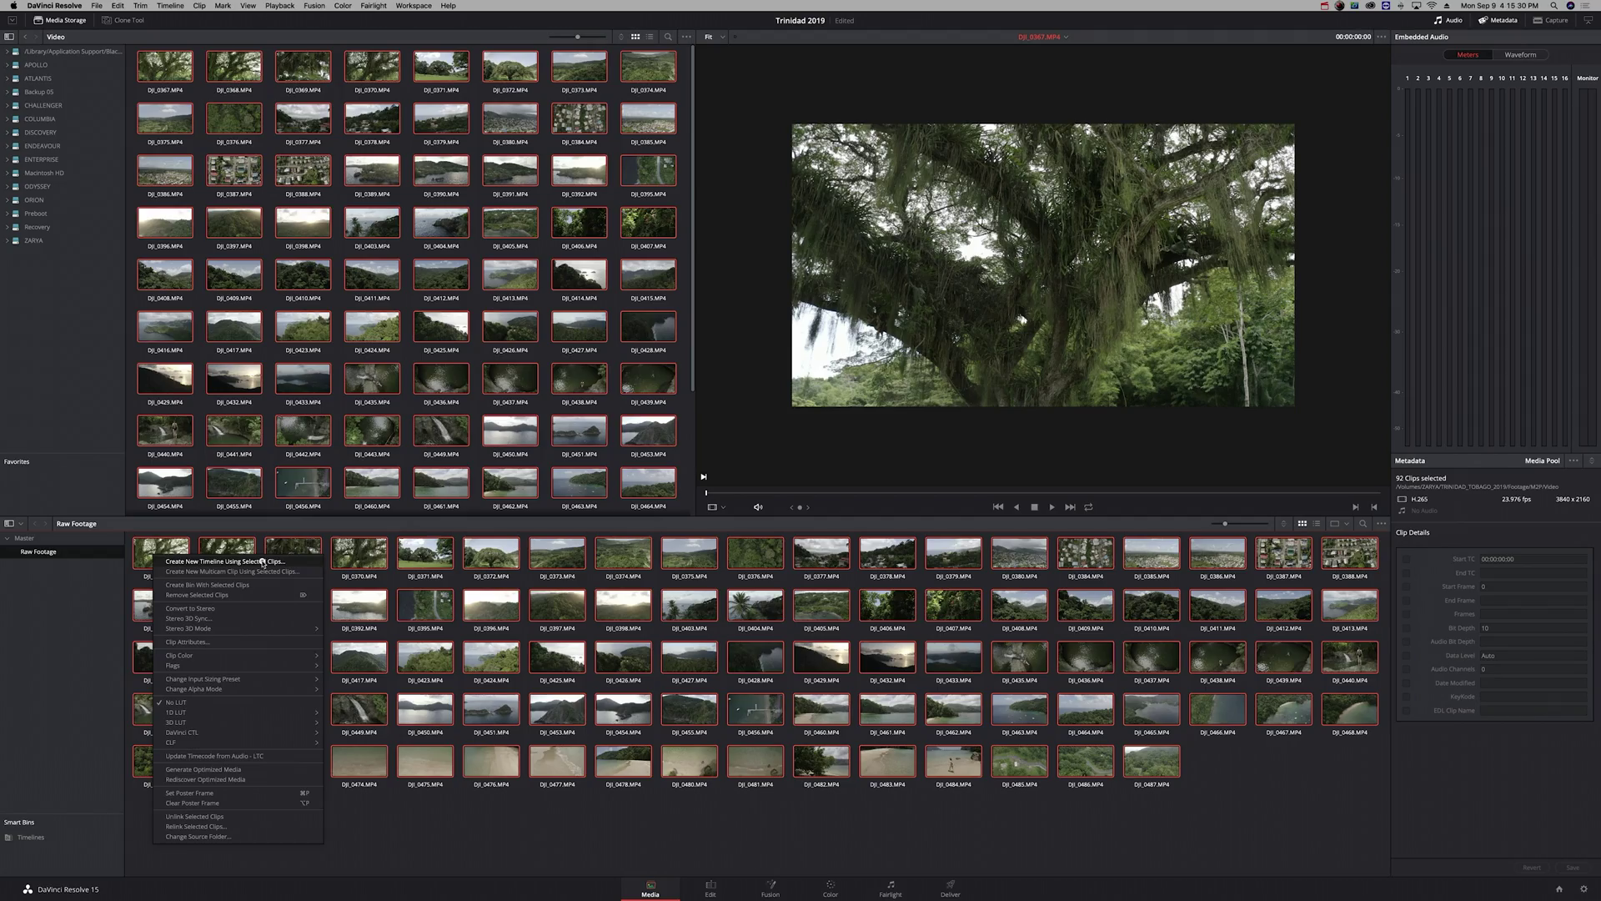
click(263, 562)
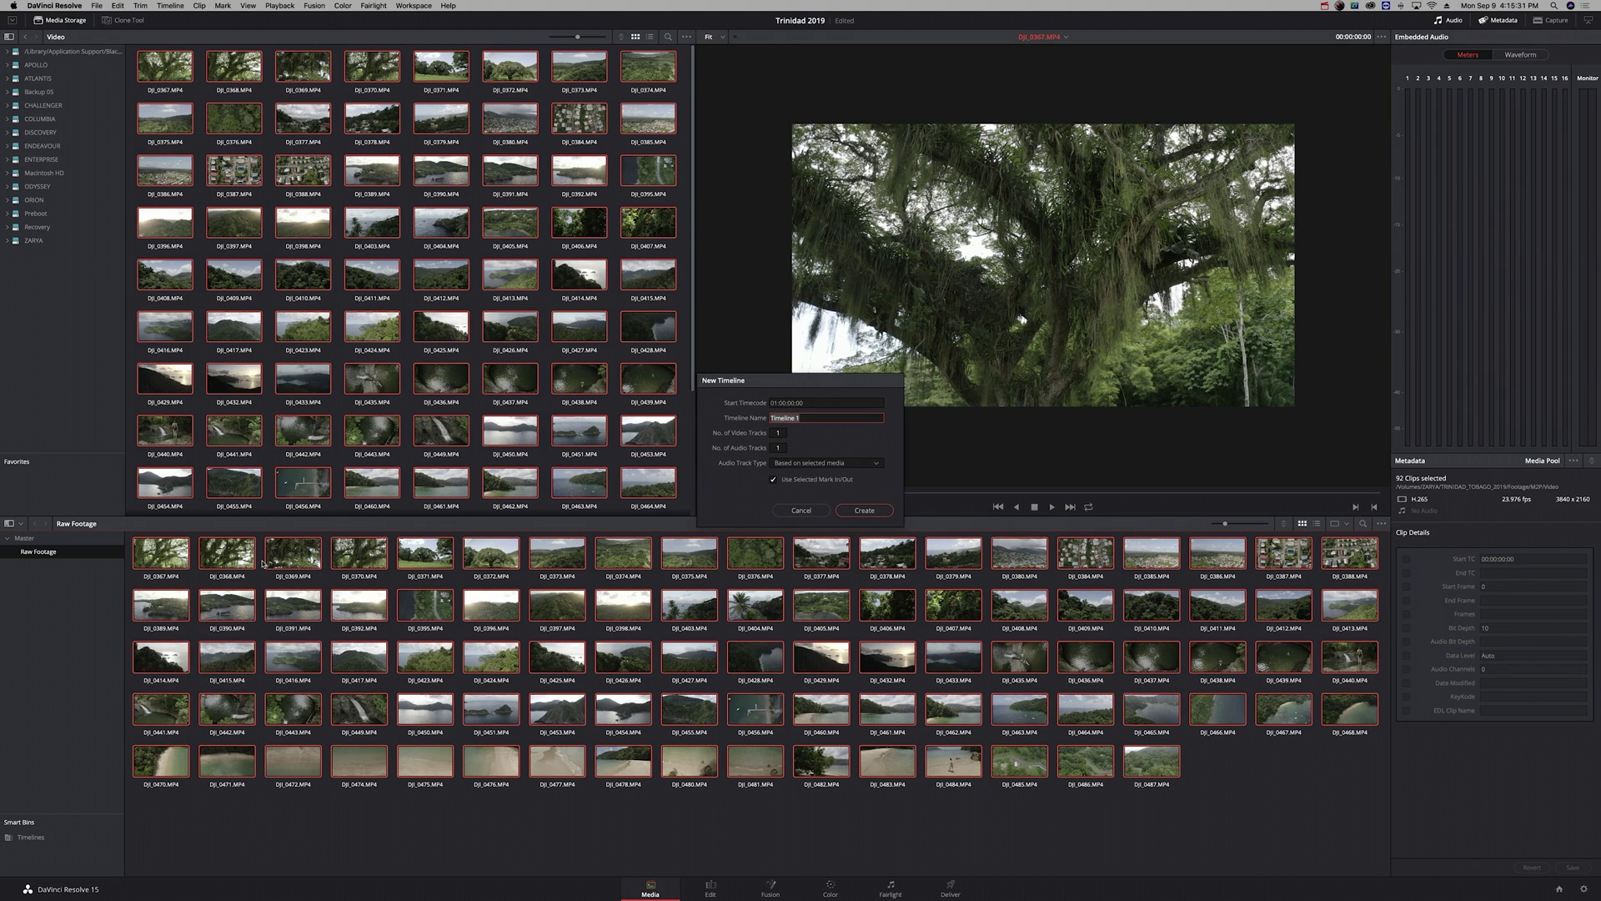
text(Raw Footage)
click(863, 510)
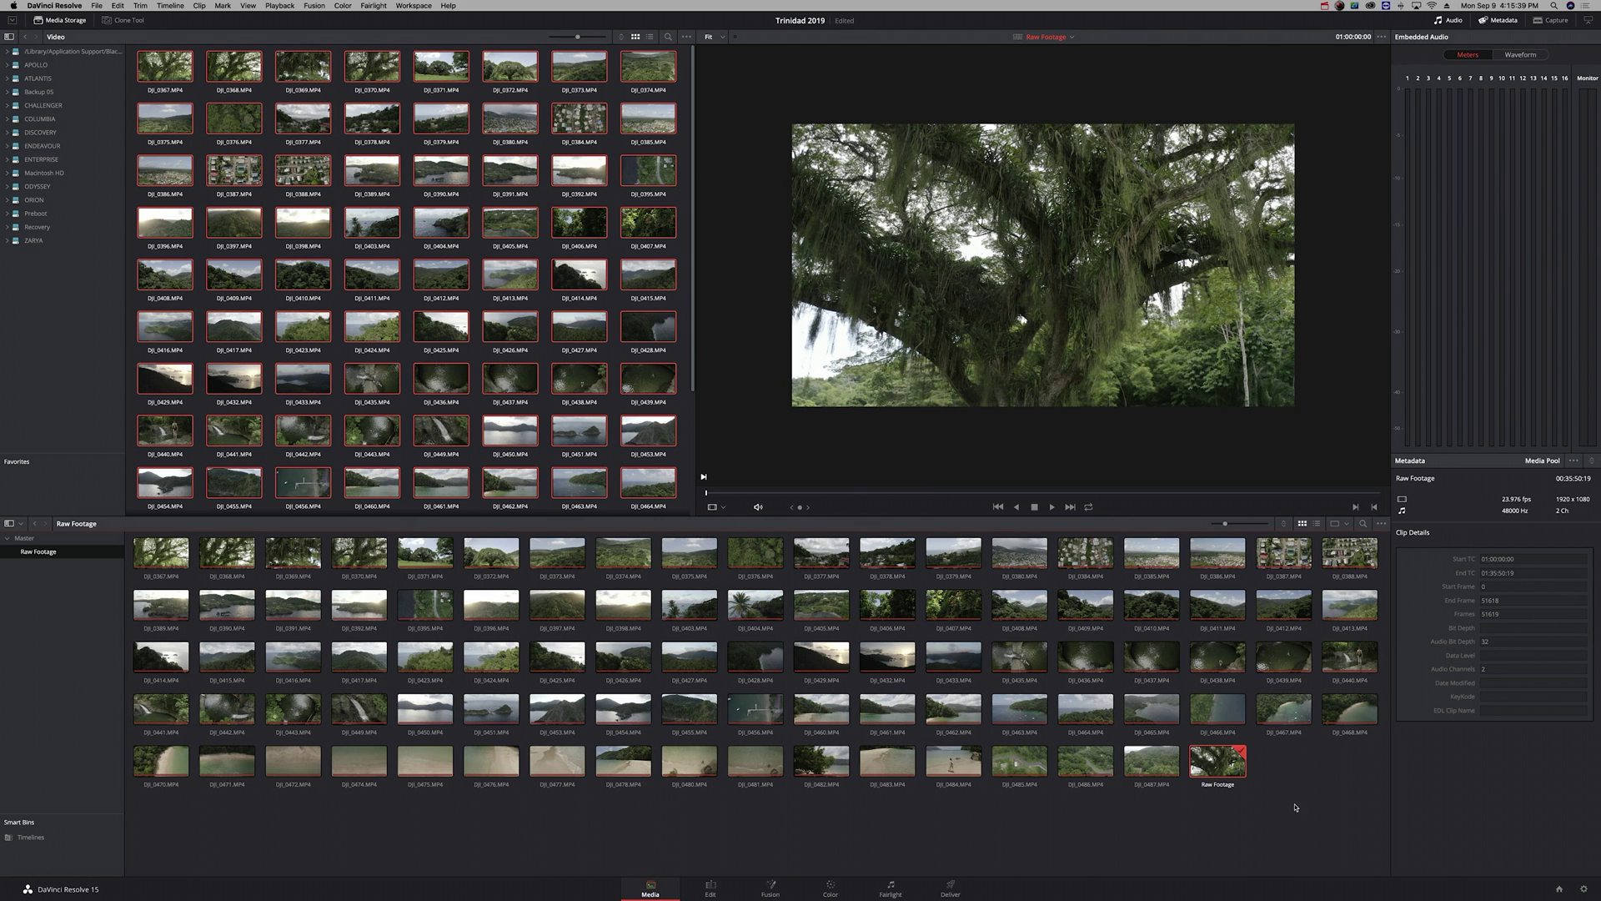
Step: Open the Raw Footage timeline for editing
double_click(1219, 765)
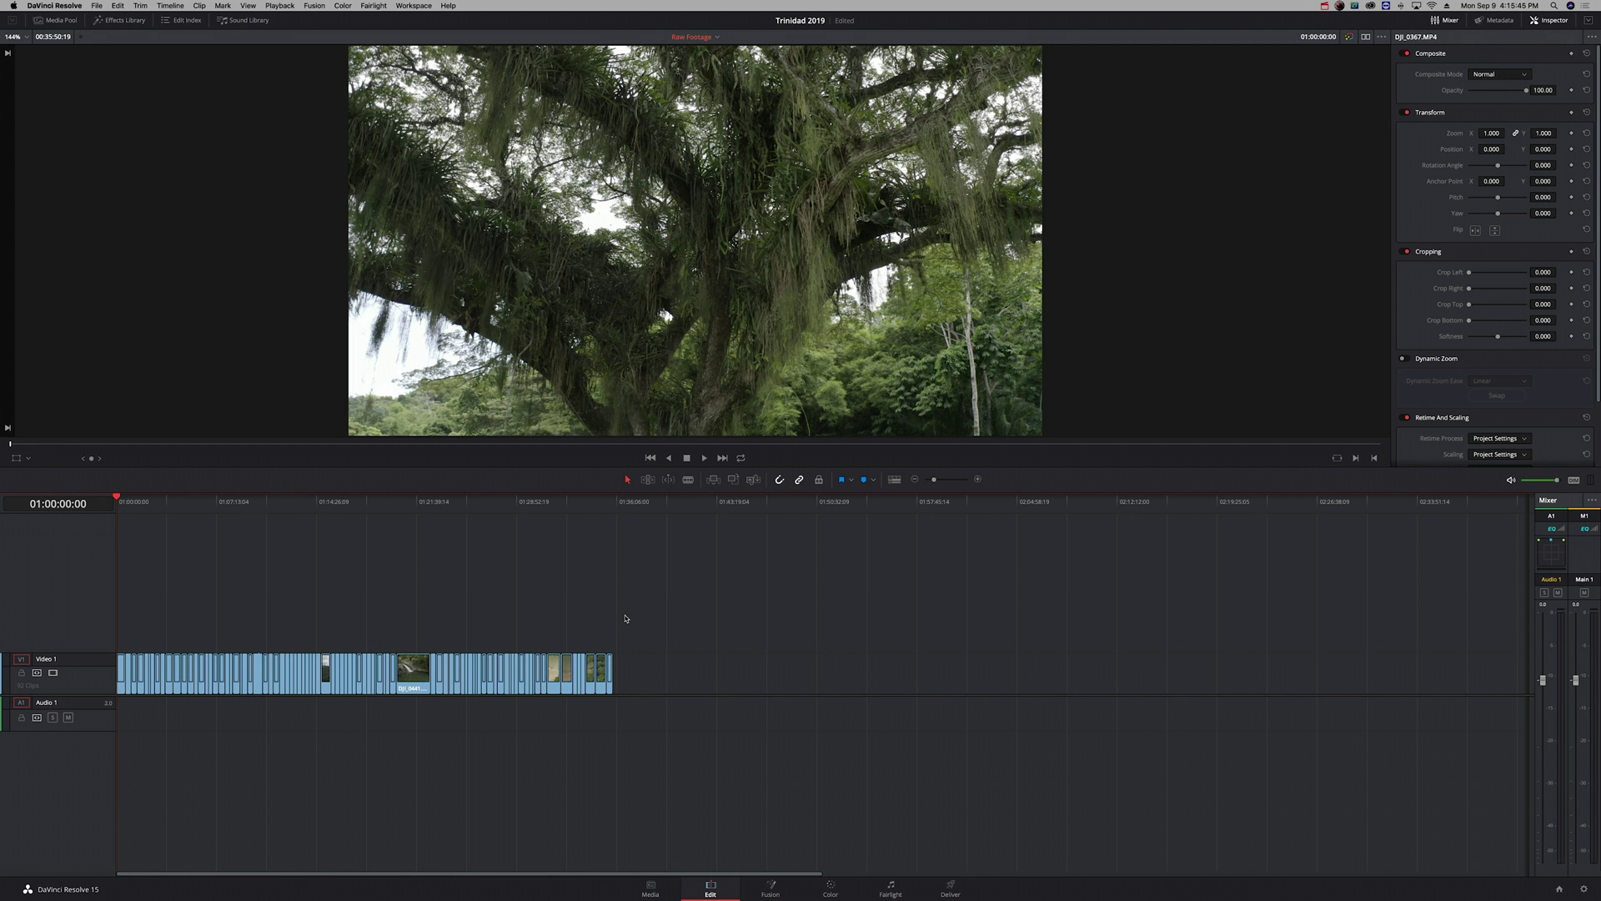
drag(127, 521, 2, 546)
key(super+equal)
key(super+equal)
key(super+equal)
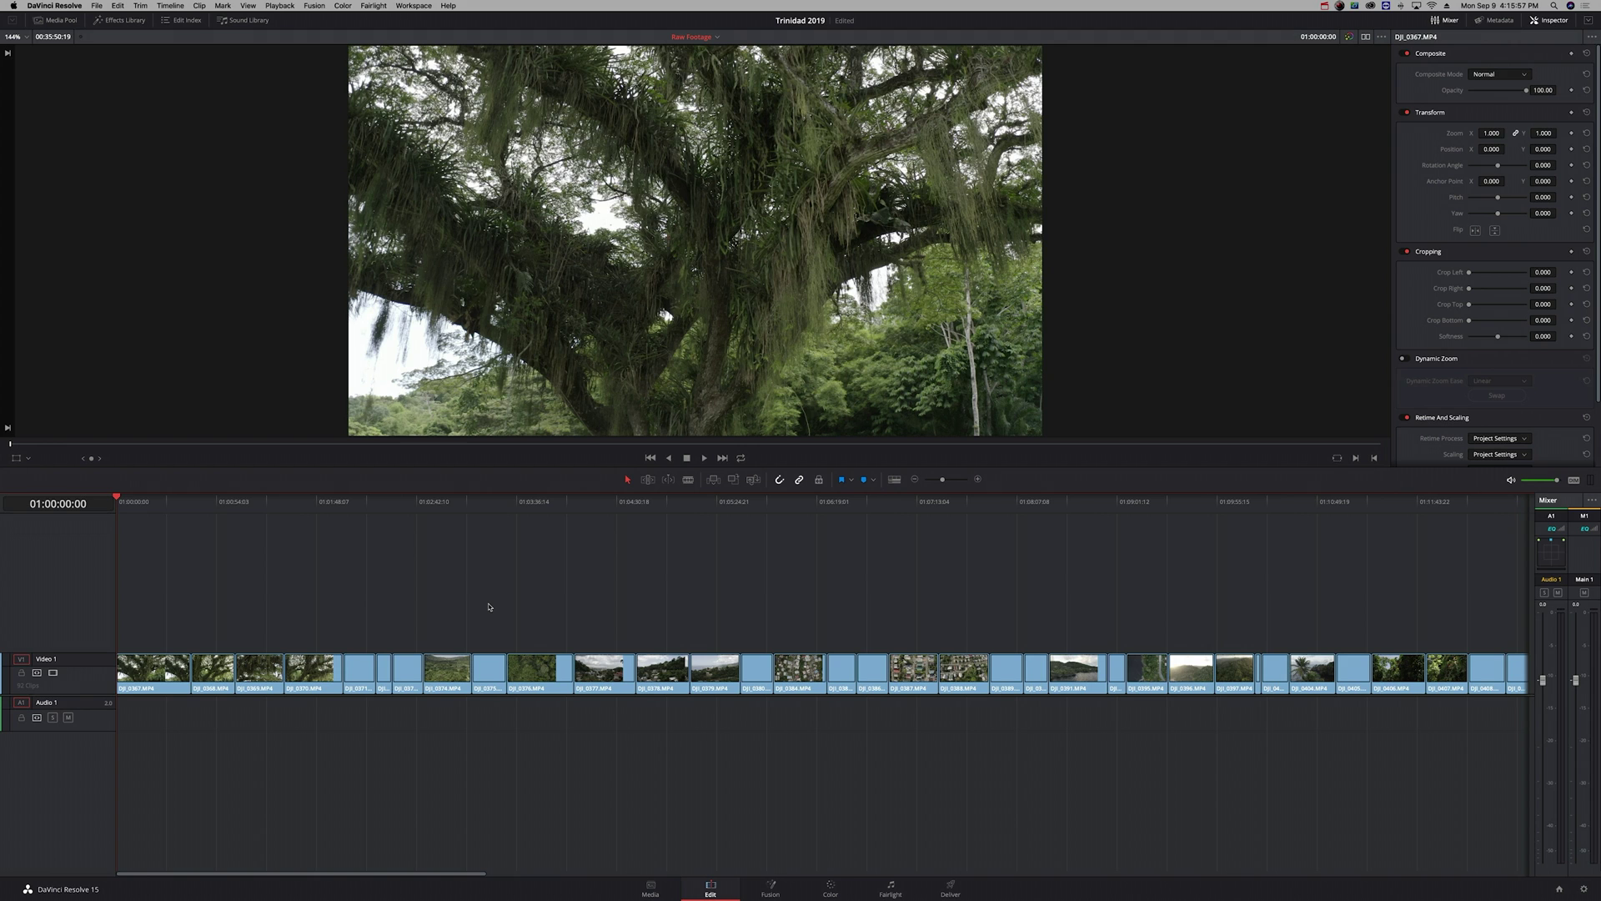
Step: In the project settings, try the 3840 x 2160 Ultra HD timeline resolution and set it back to 1920 x 1080 HD
click(95, 5)
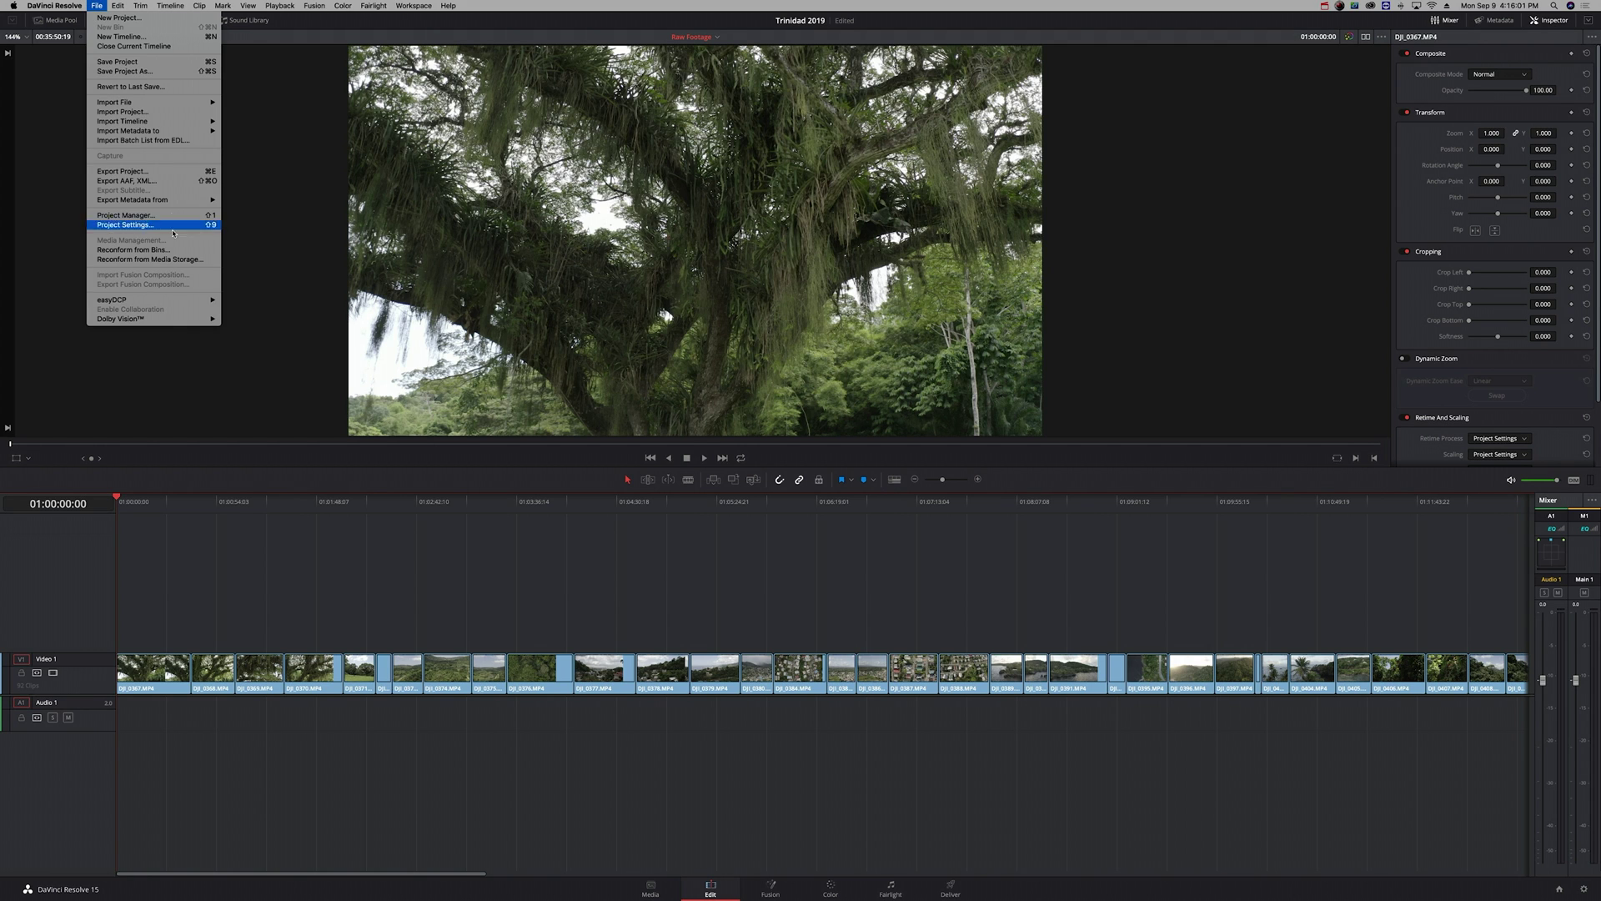
click(125, 225)
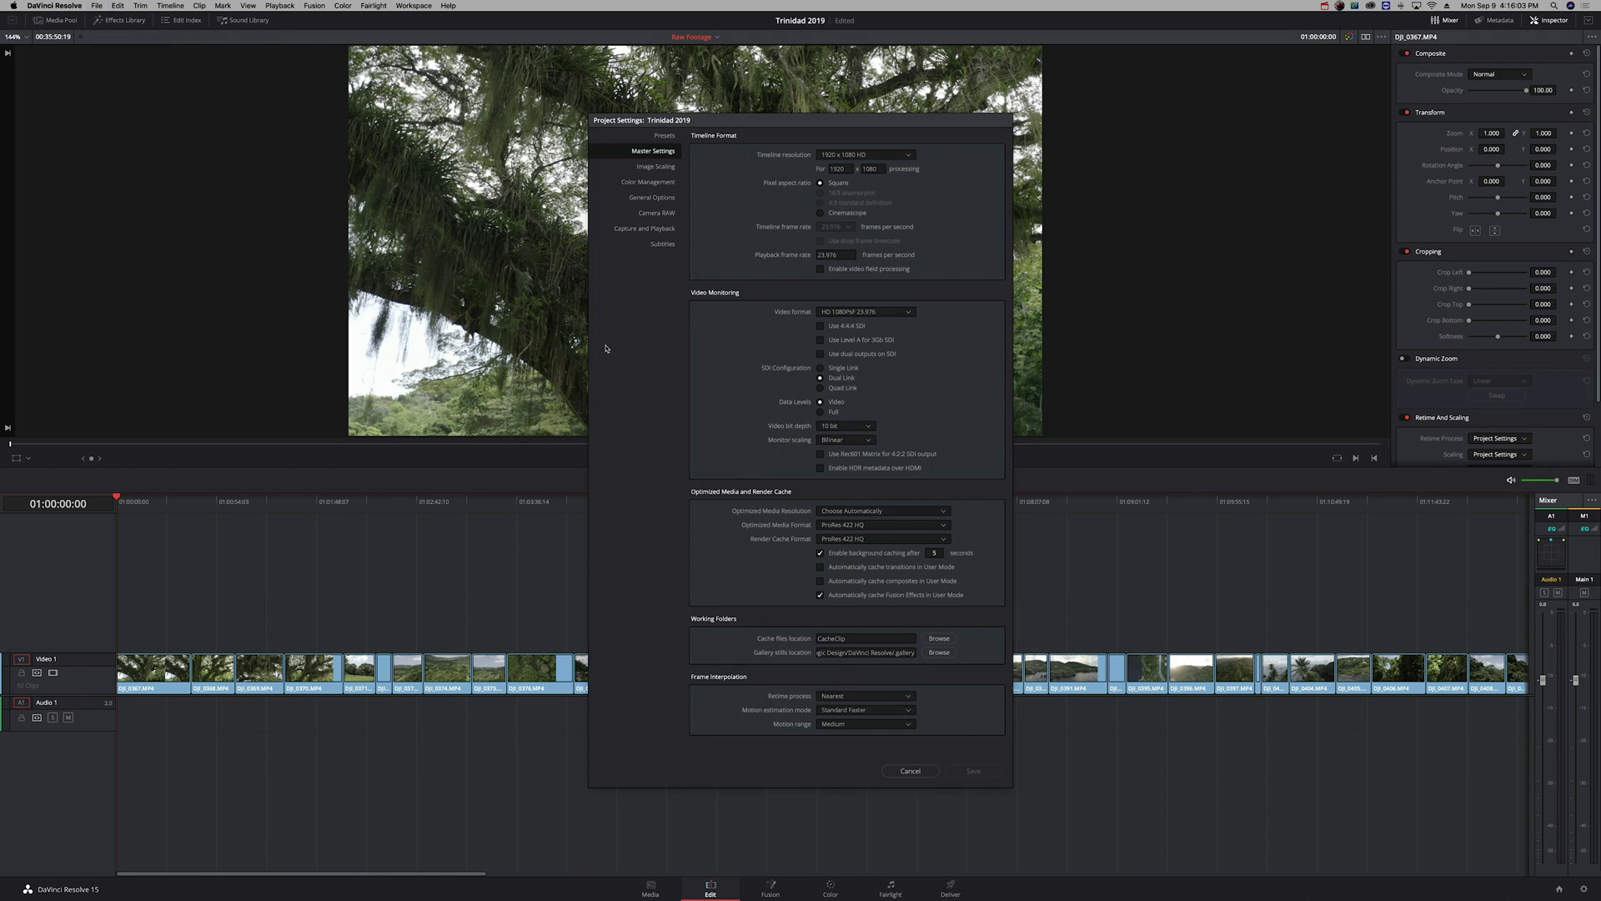
click(862, 156)
scroll(874, 212, down, 3)
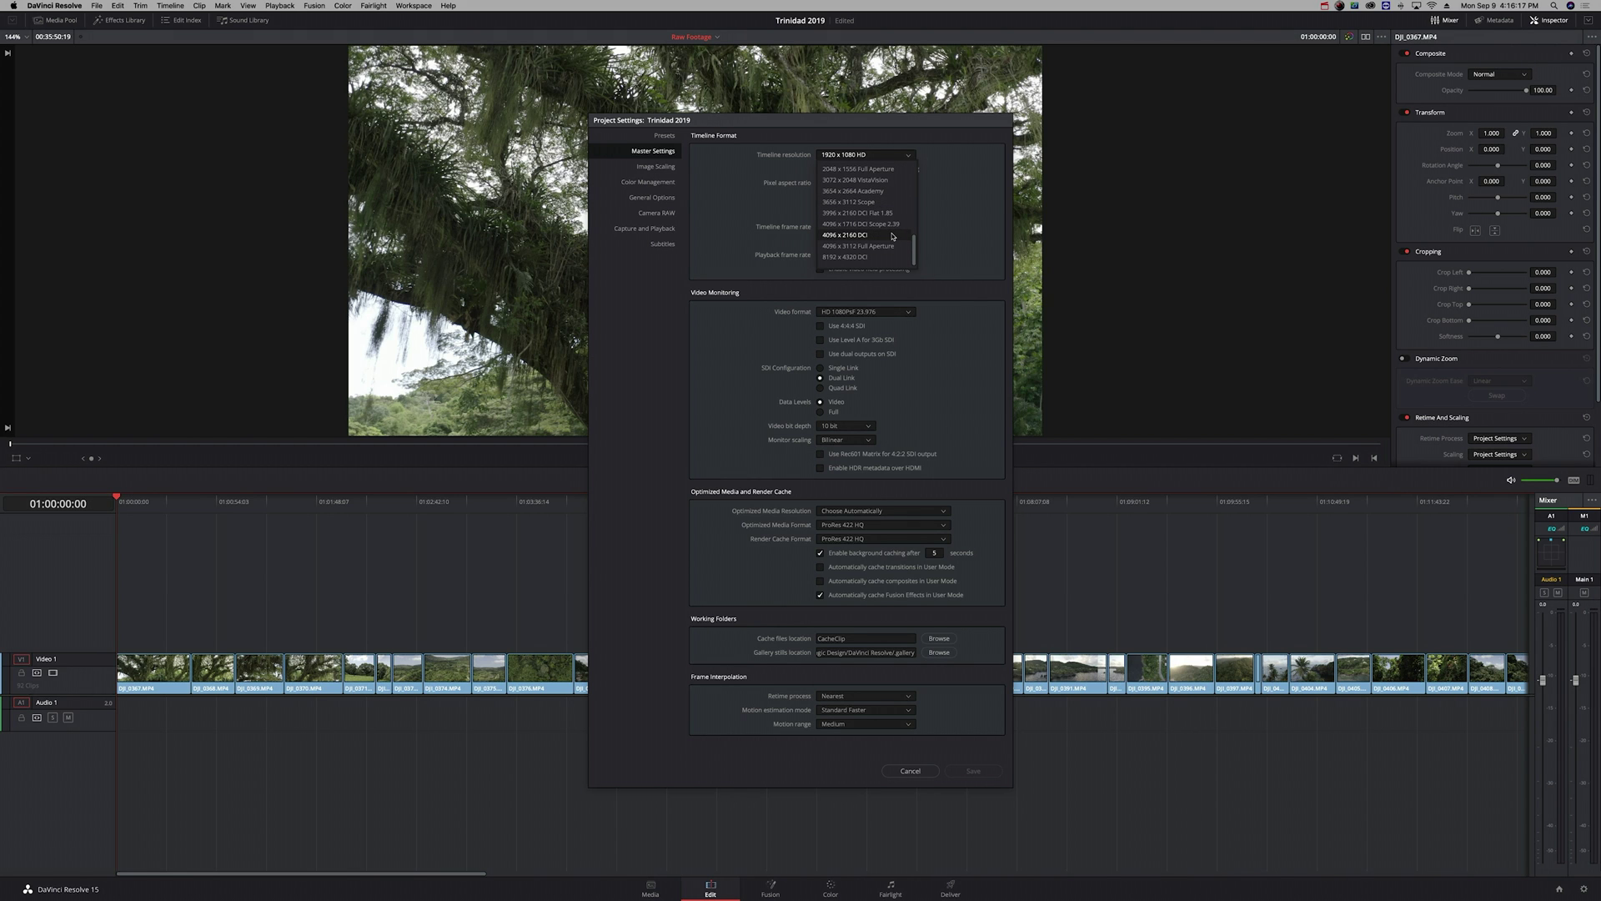
scroll(892, 236, up, 5)
scroll(892, 236, down, 8)
scroll(893, 228, down, 5)
scroll(885, 242, up, 10)
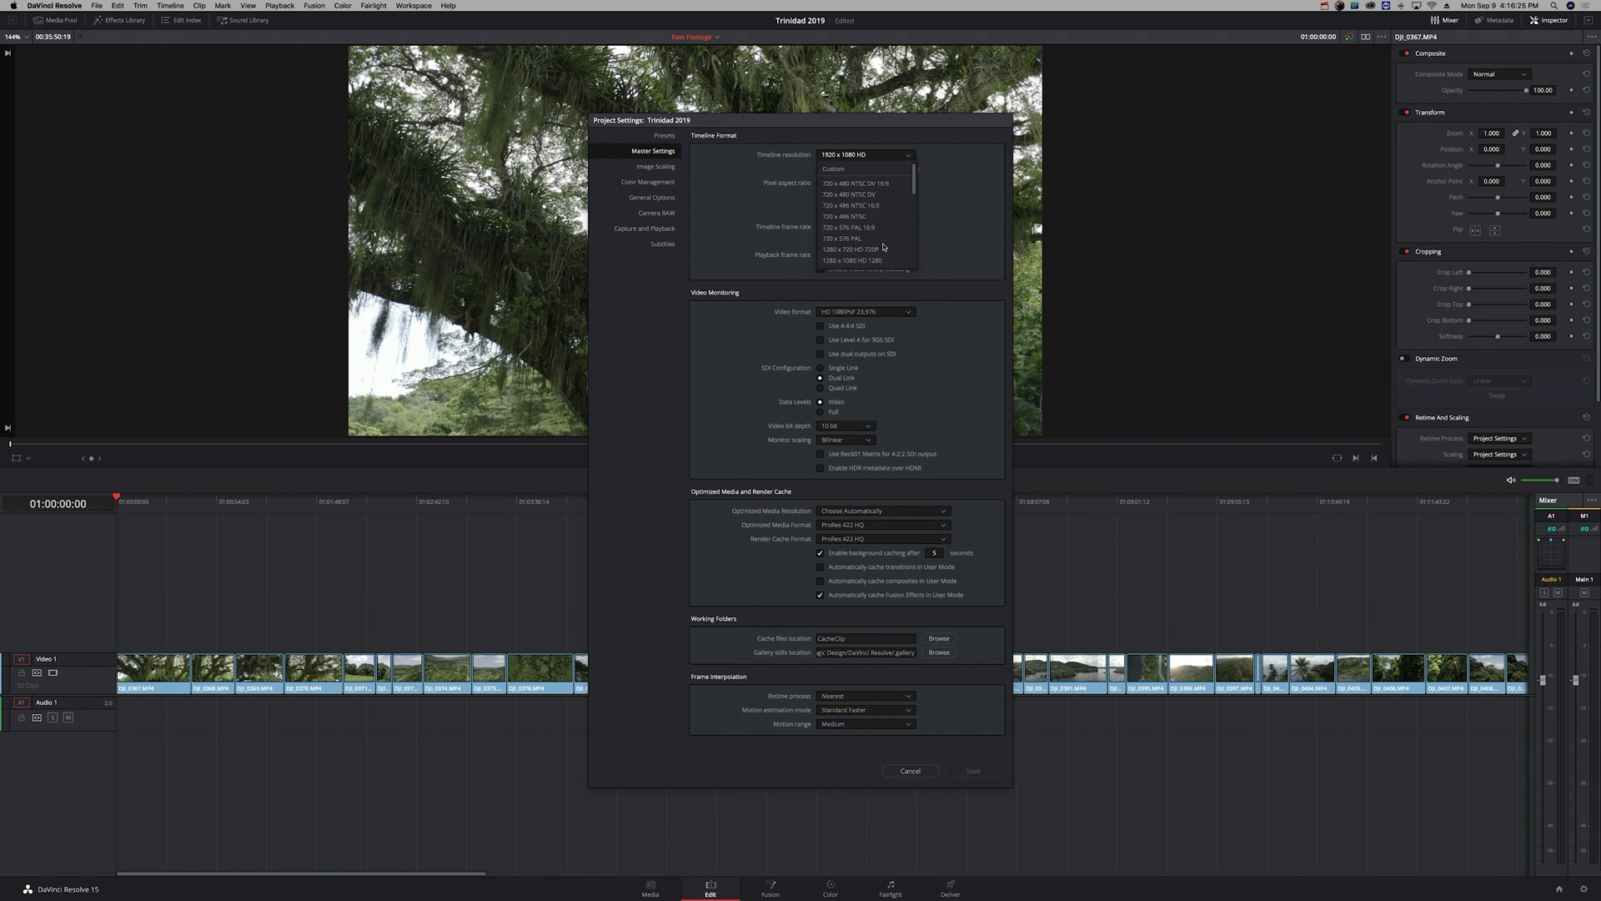
click(886, 213)
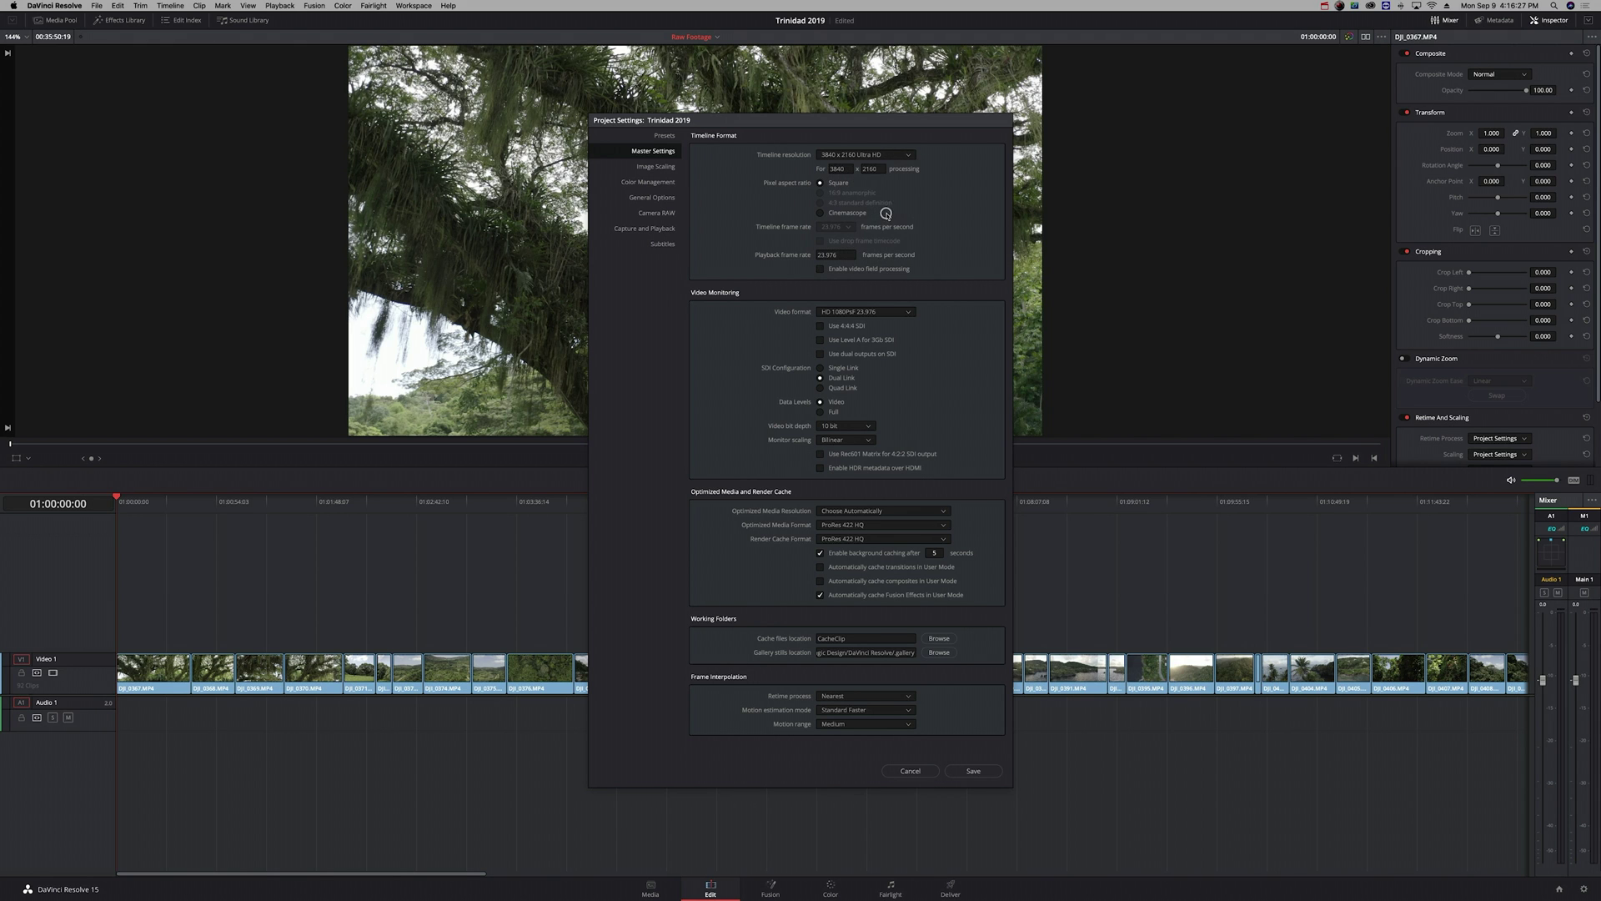
click(876, 151)
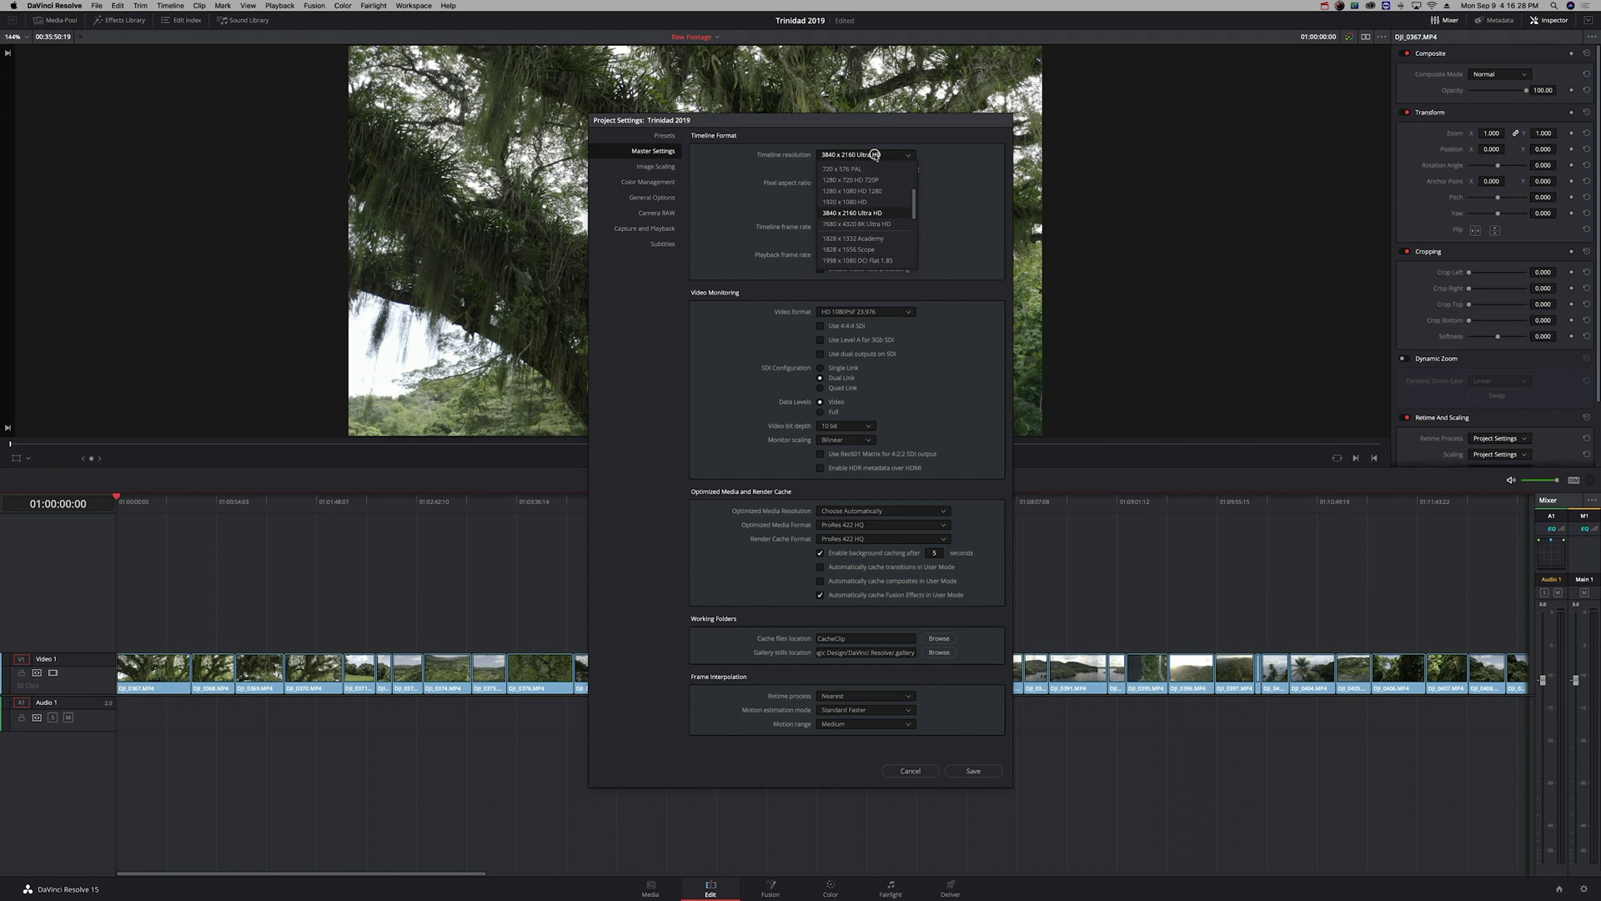
click(876, 203)
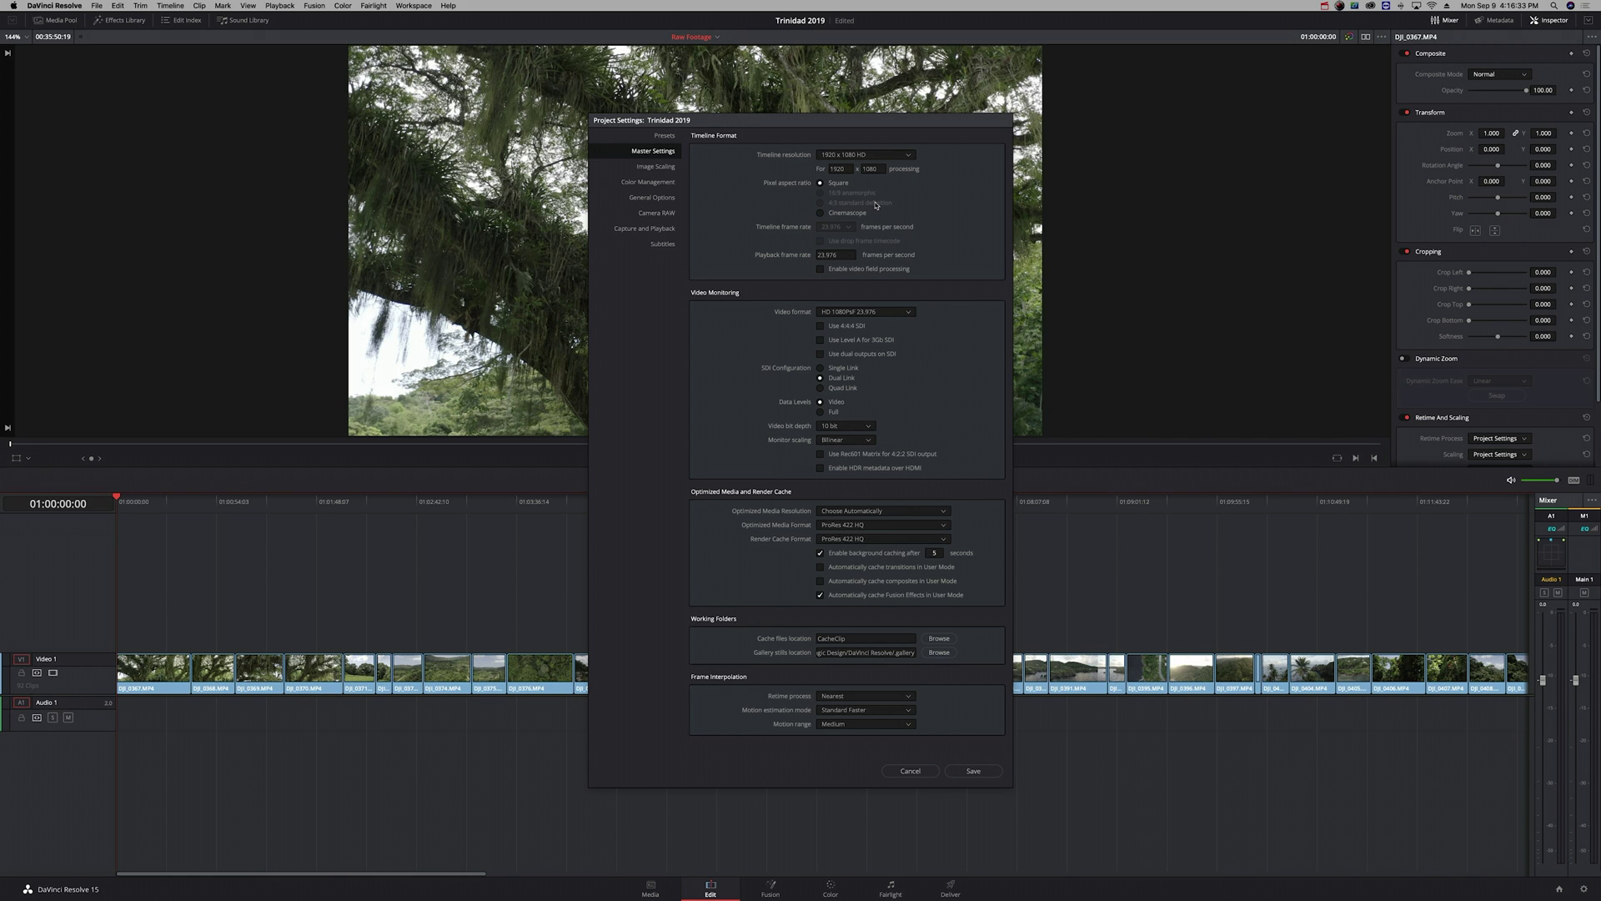
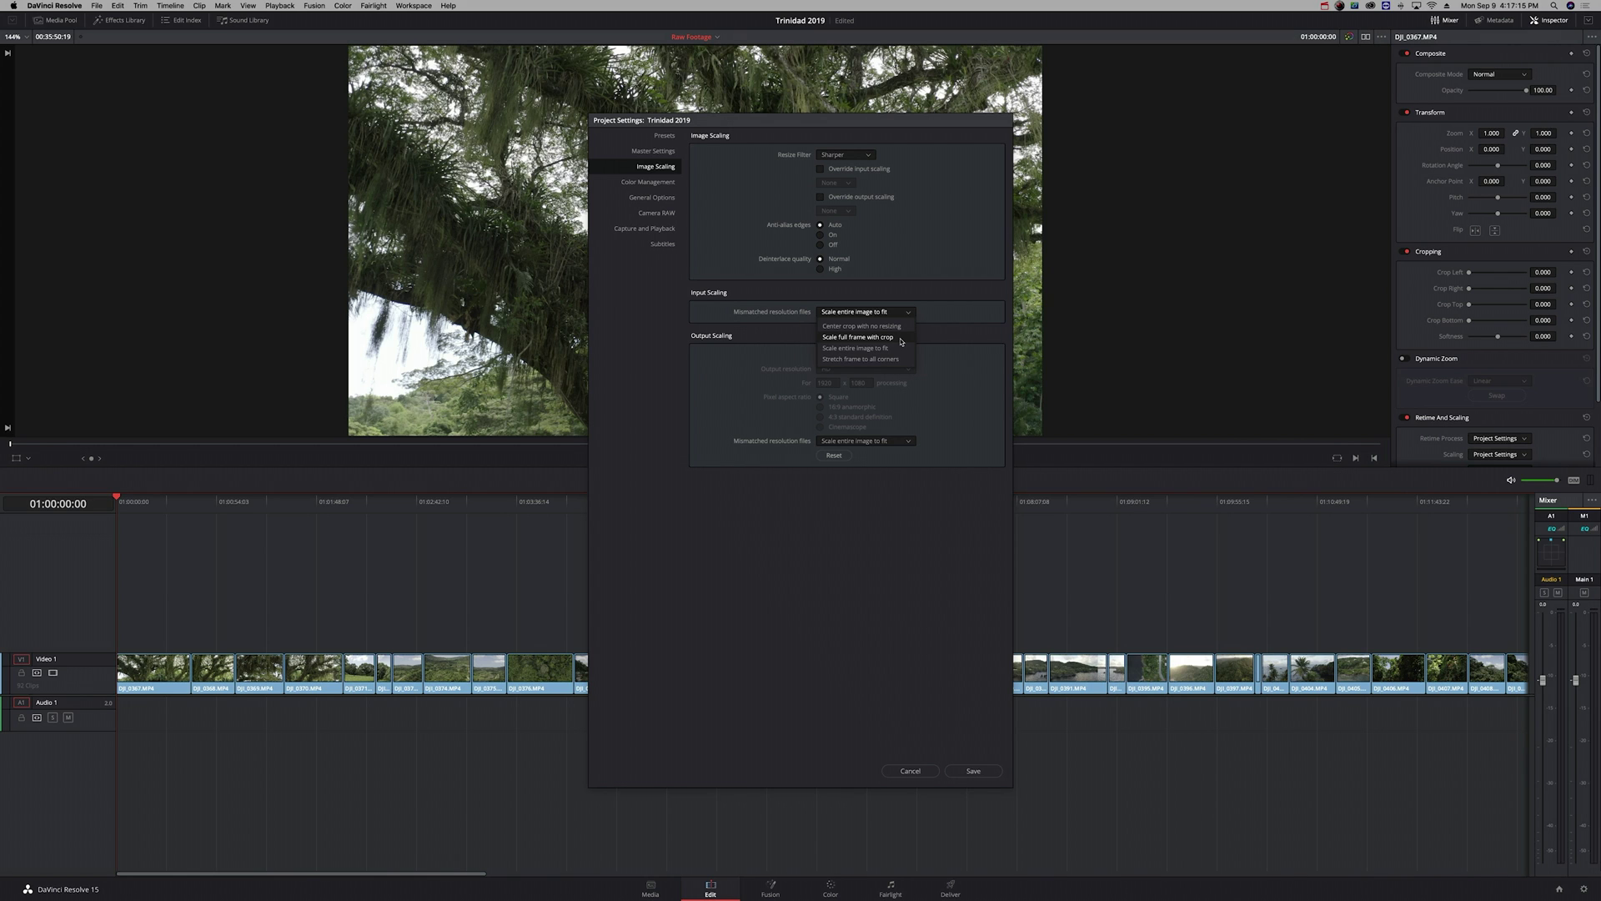
Step: Set input scaling of mismatched resolution files to Scale full frame with crop and save the project settings
click(885, 337)
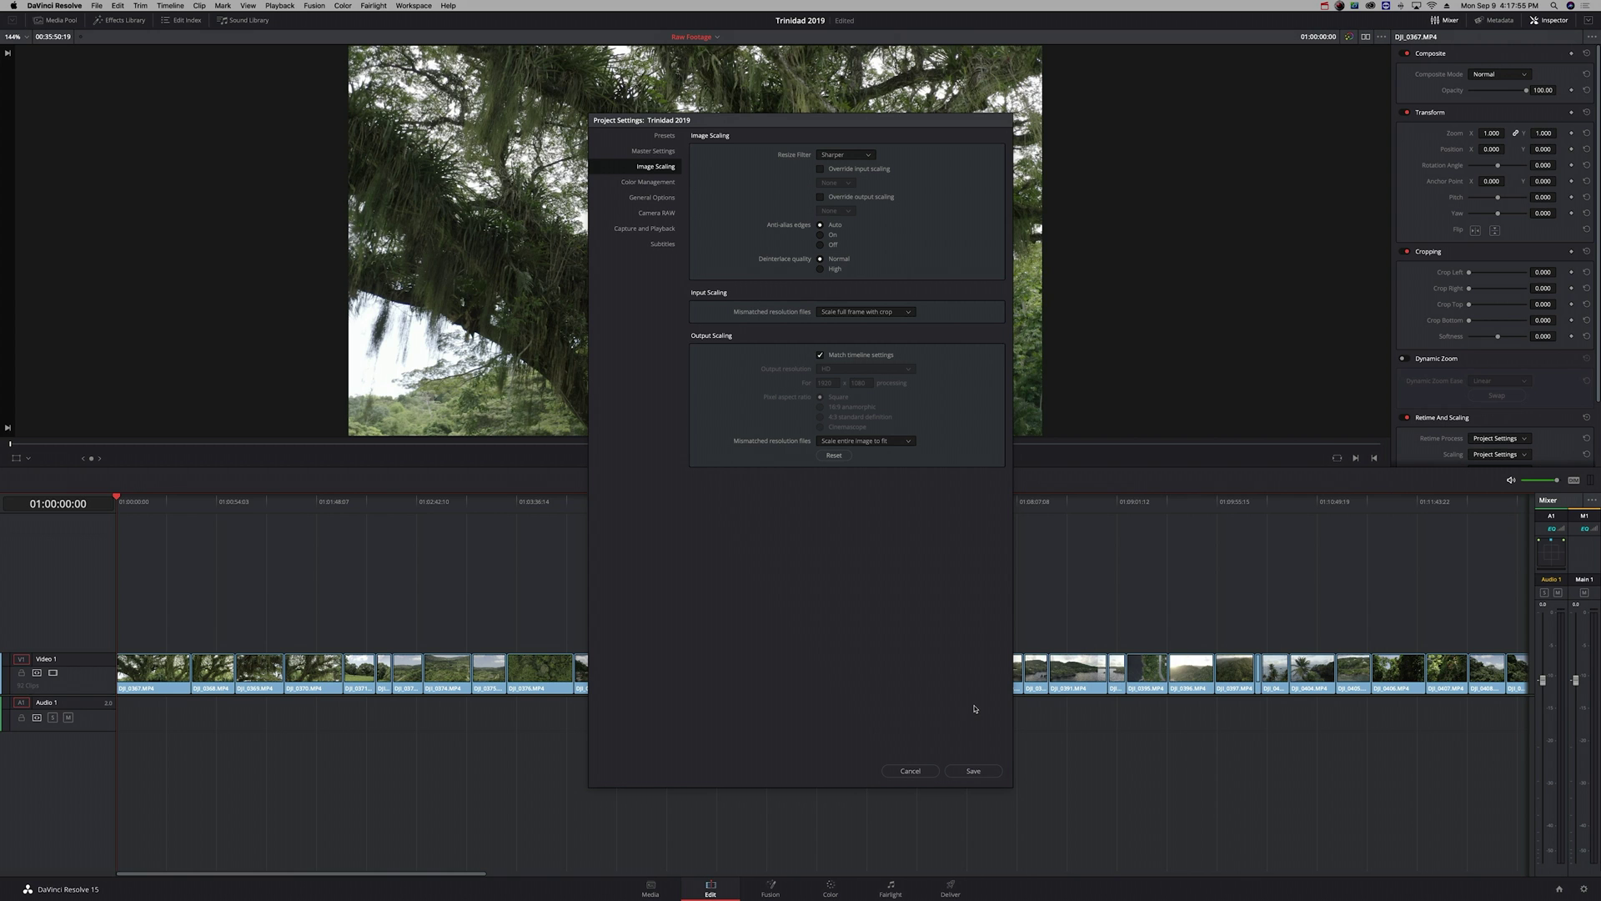
click(987, 774)
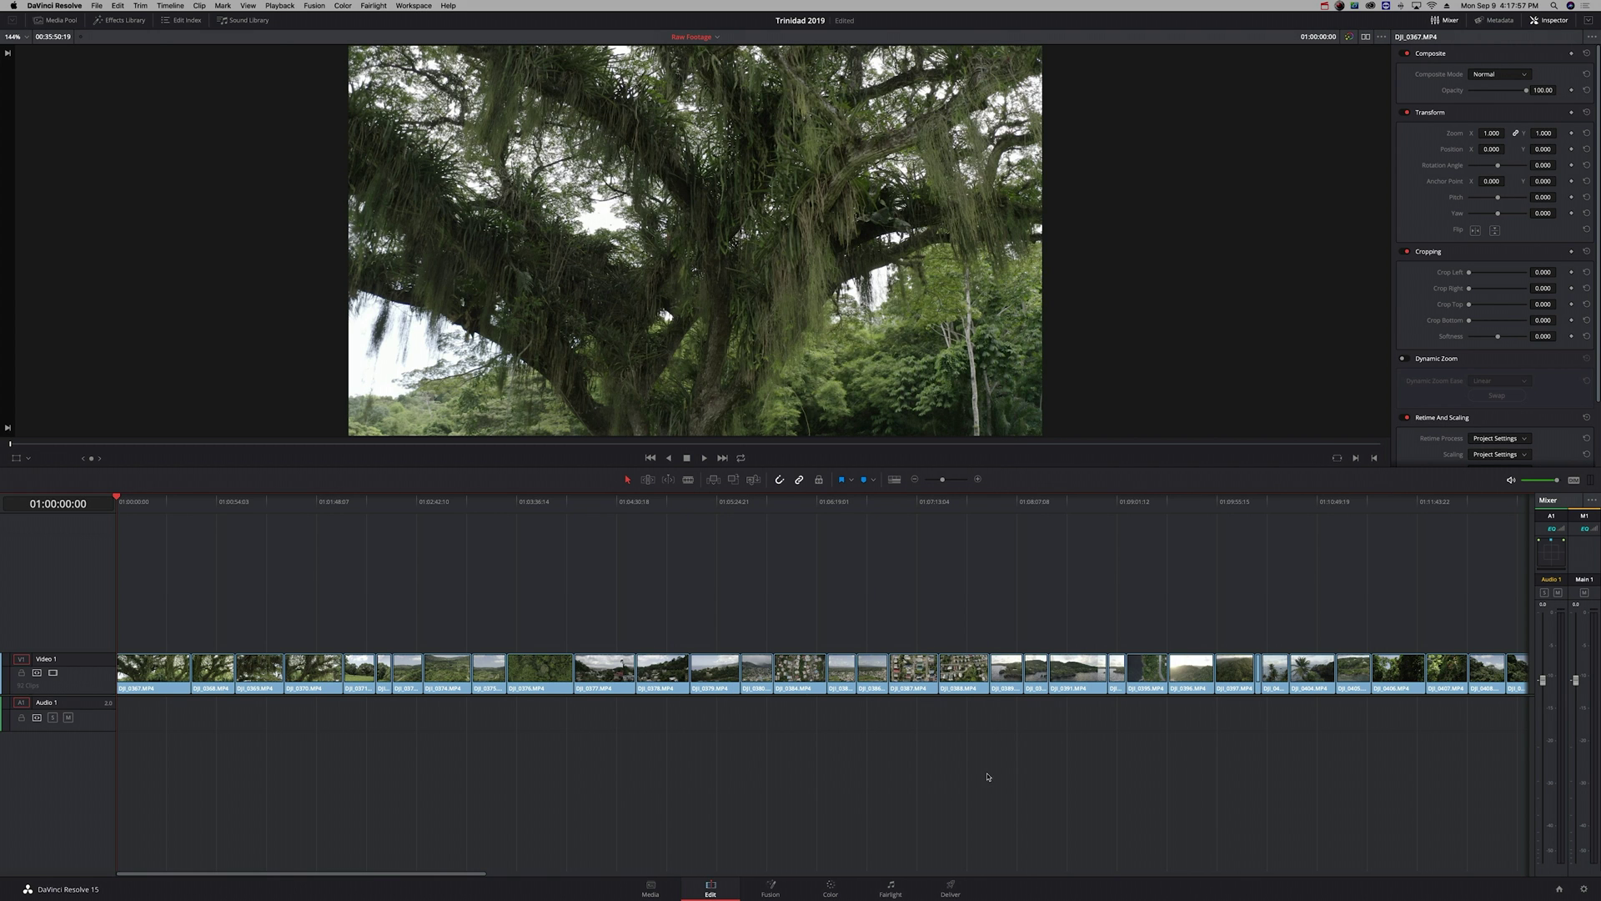
scroll(728, 284, down, 2)
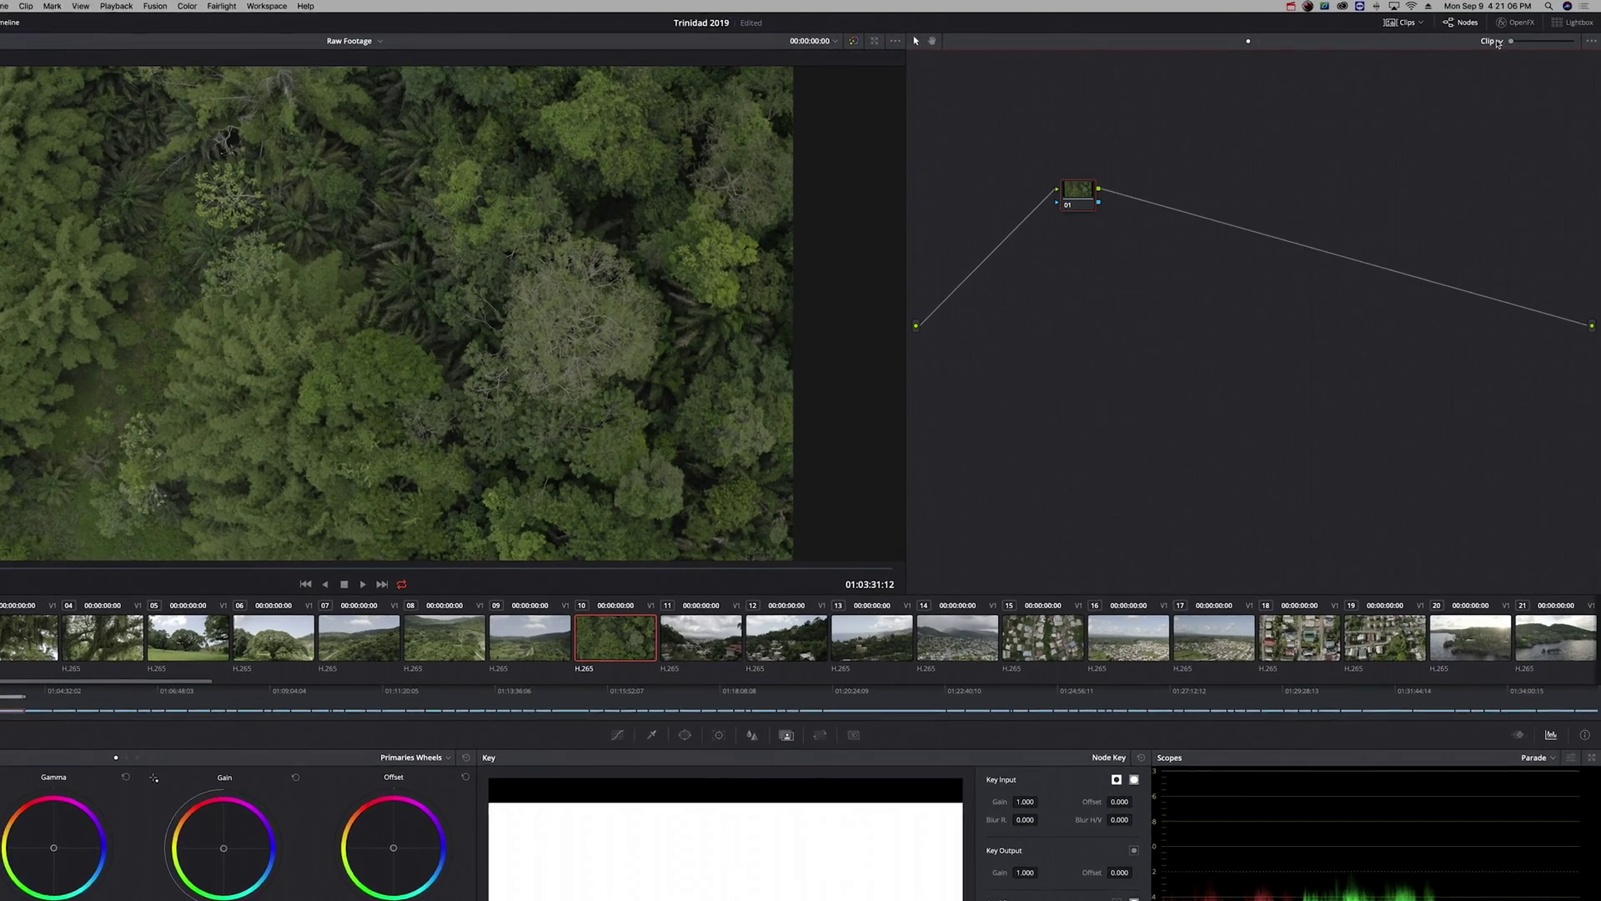
Step: Switch the color node graph from clip to timeline level and add a serial node
click(1497, 44)
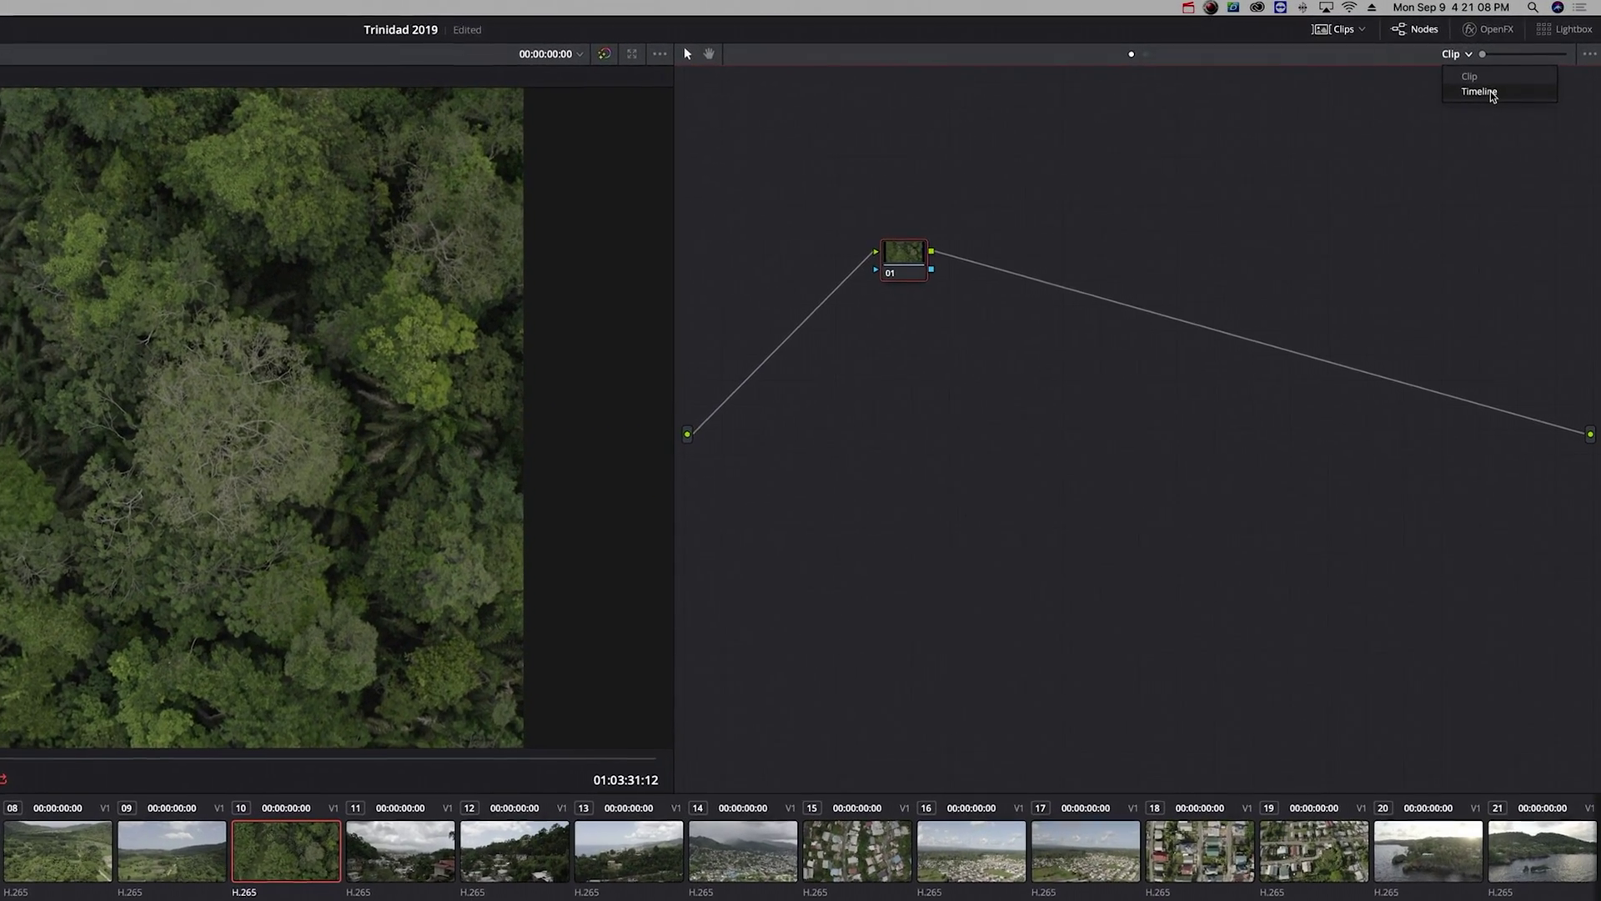
click(1492, 94)
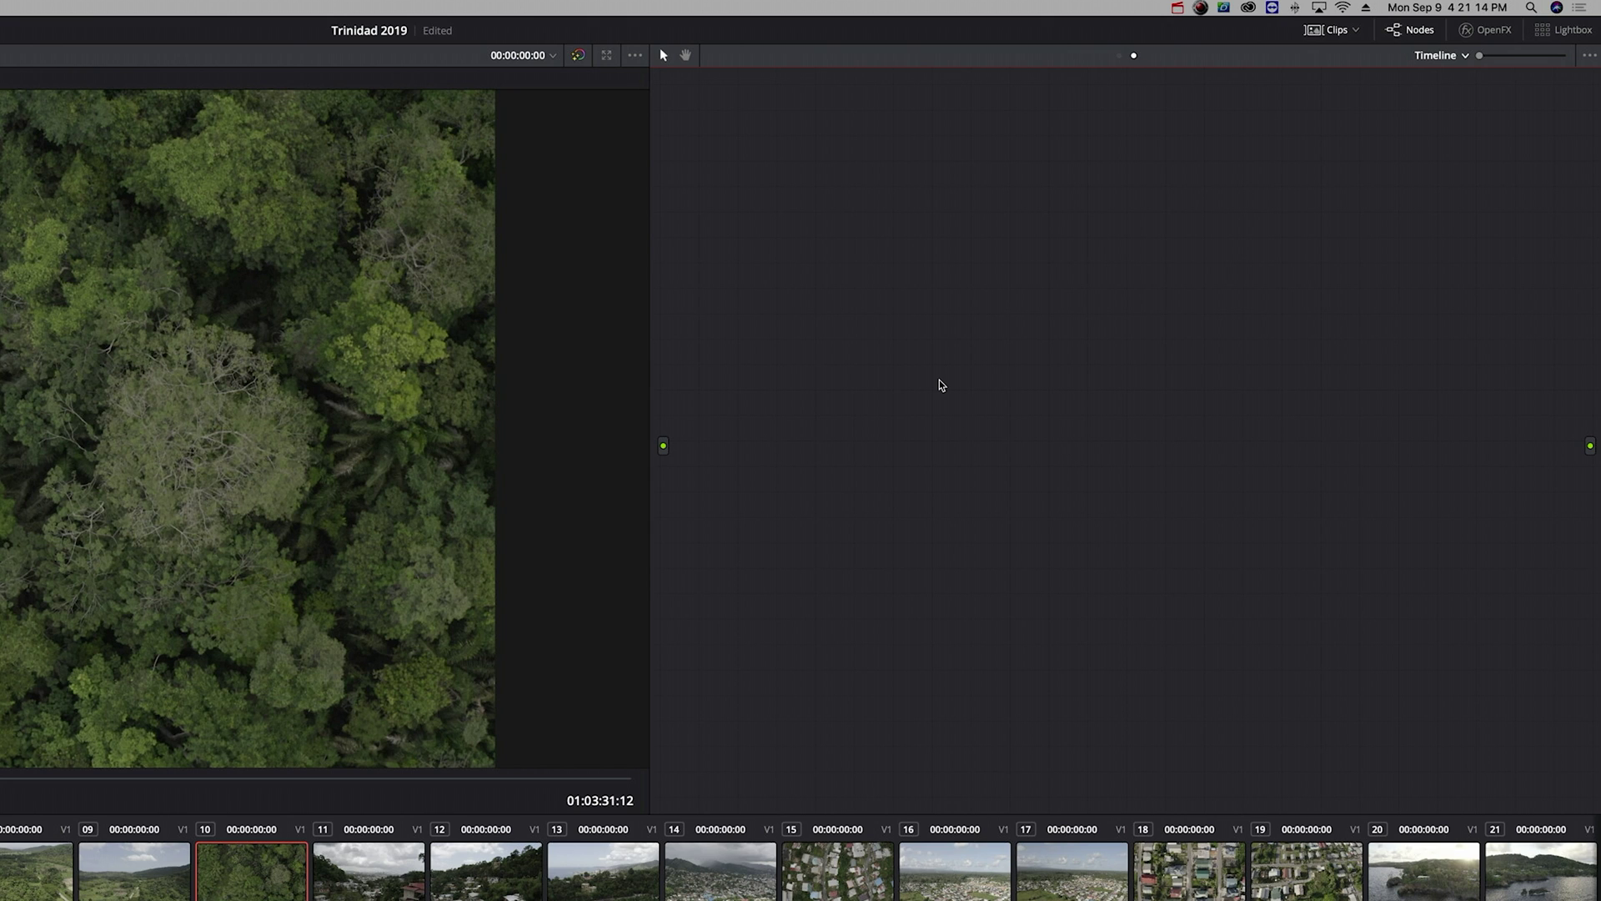
key(alt+s)
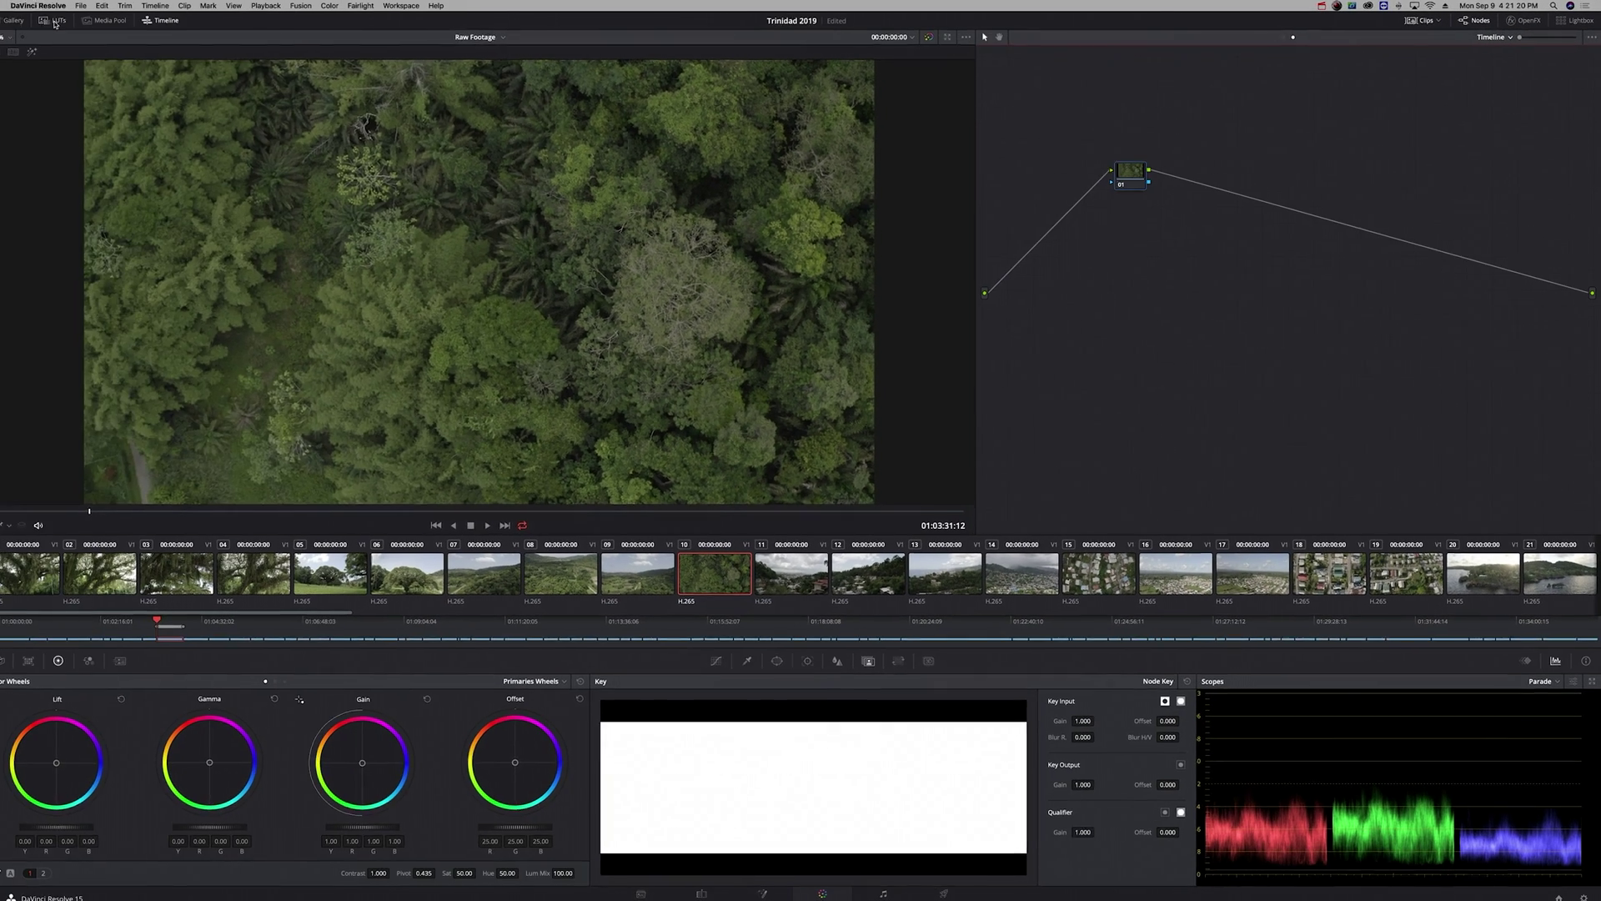
Step: Apply the LC_SPECTRA_Integra_01 LUT from the LC SPECTRA folder to the timeline node, and close the LUT browser
click(55, 22)
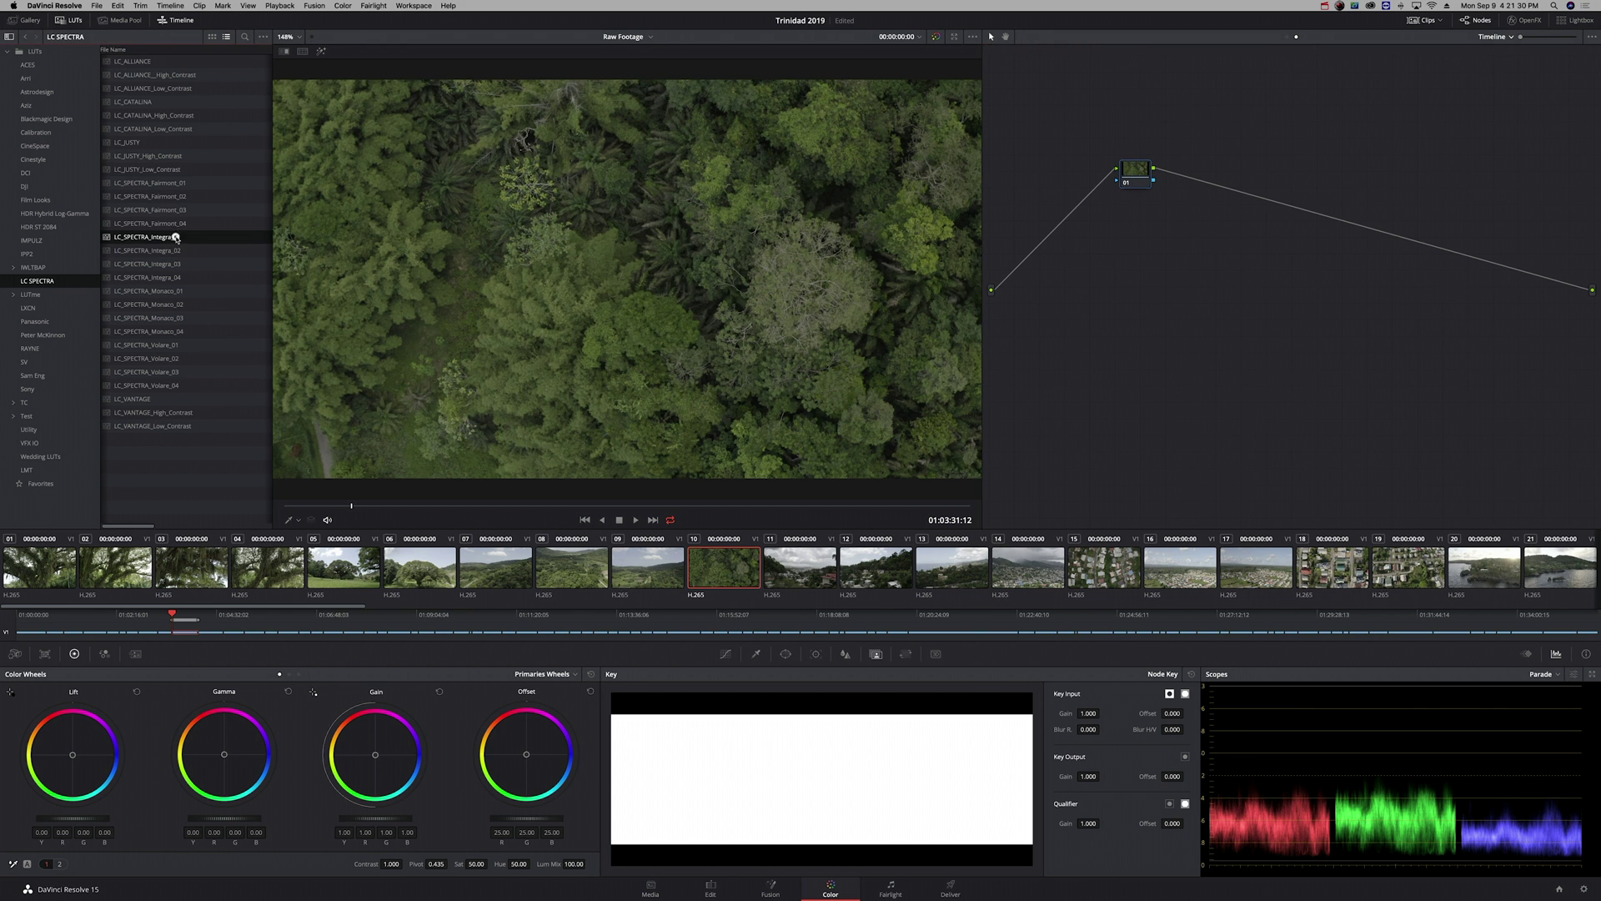
double_click(176, 238)
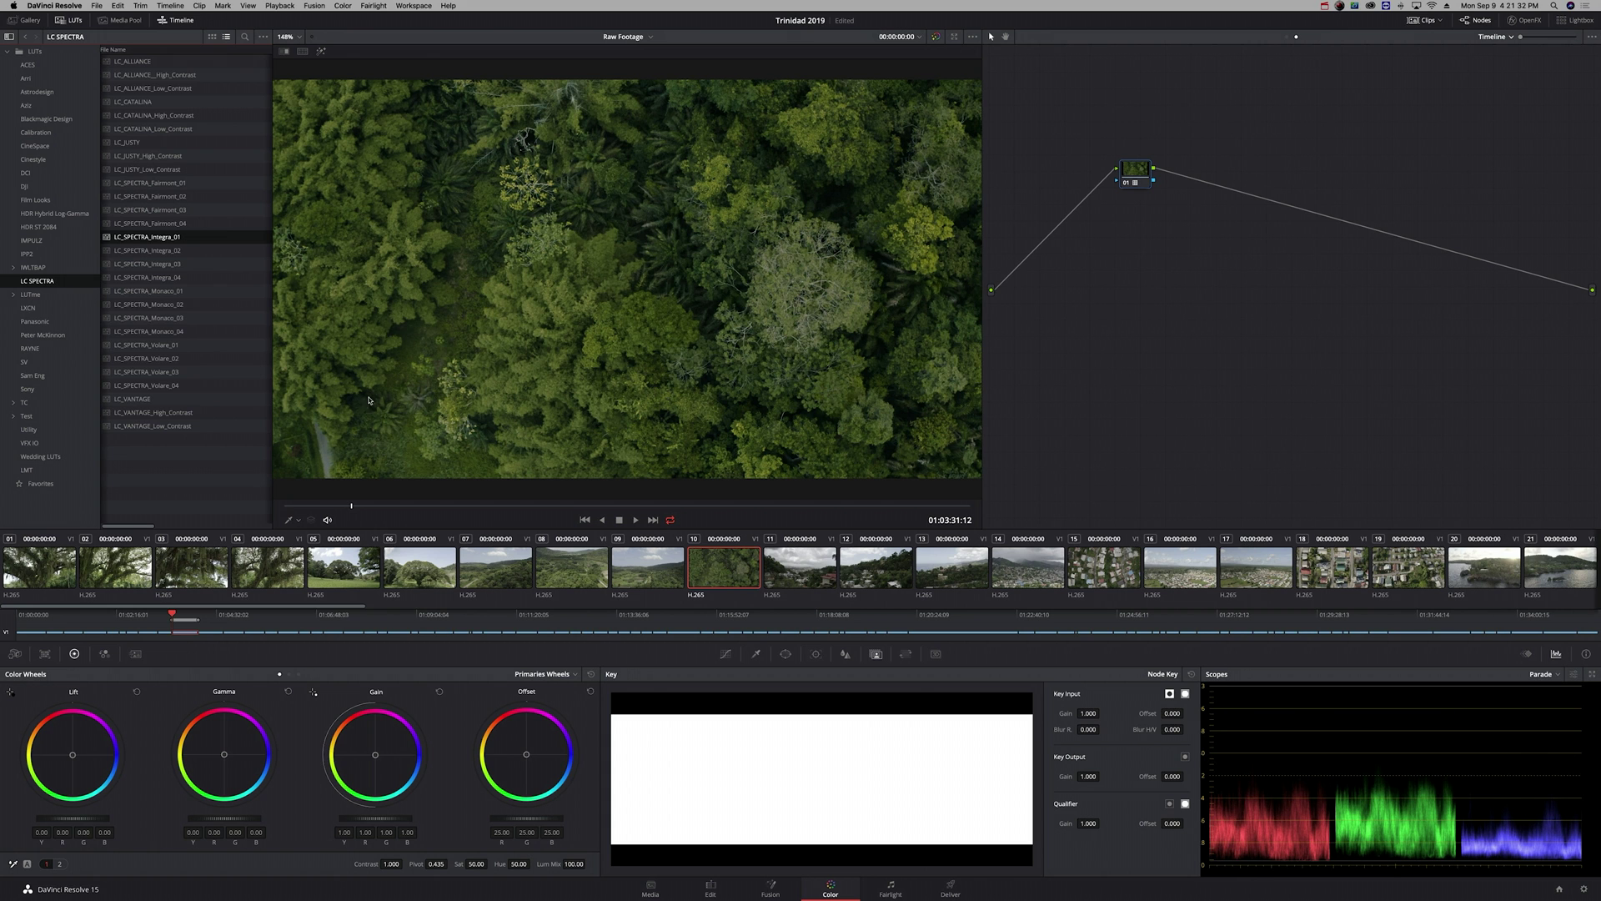
click(63, 20)
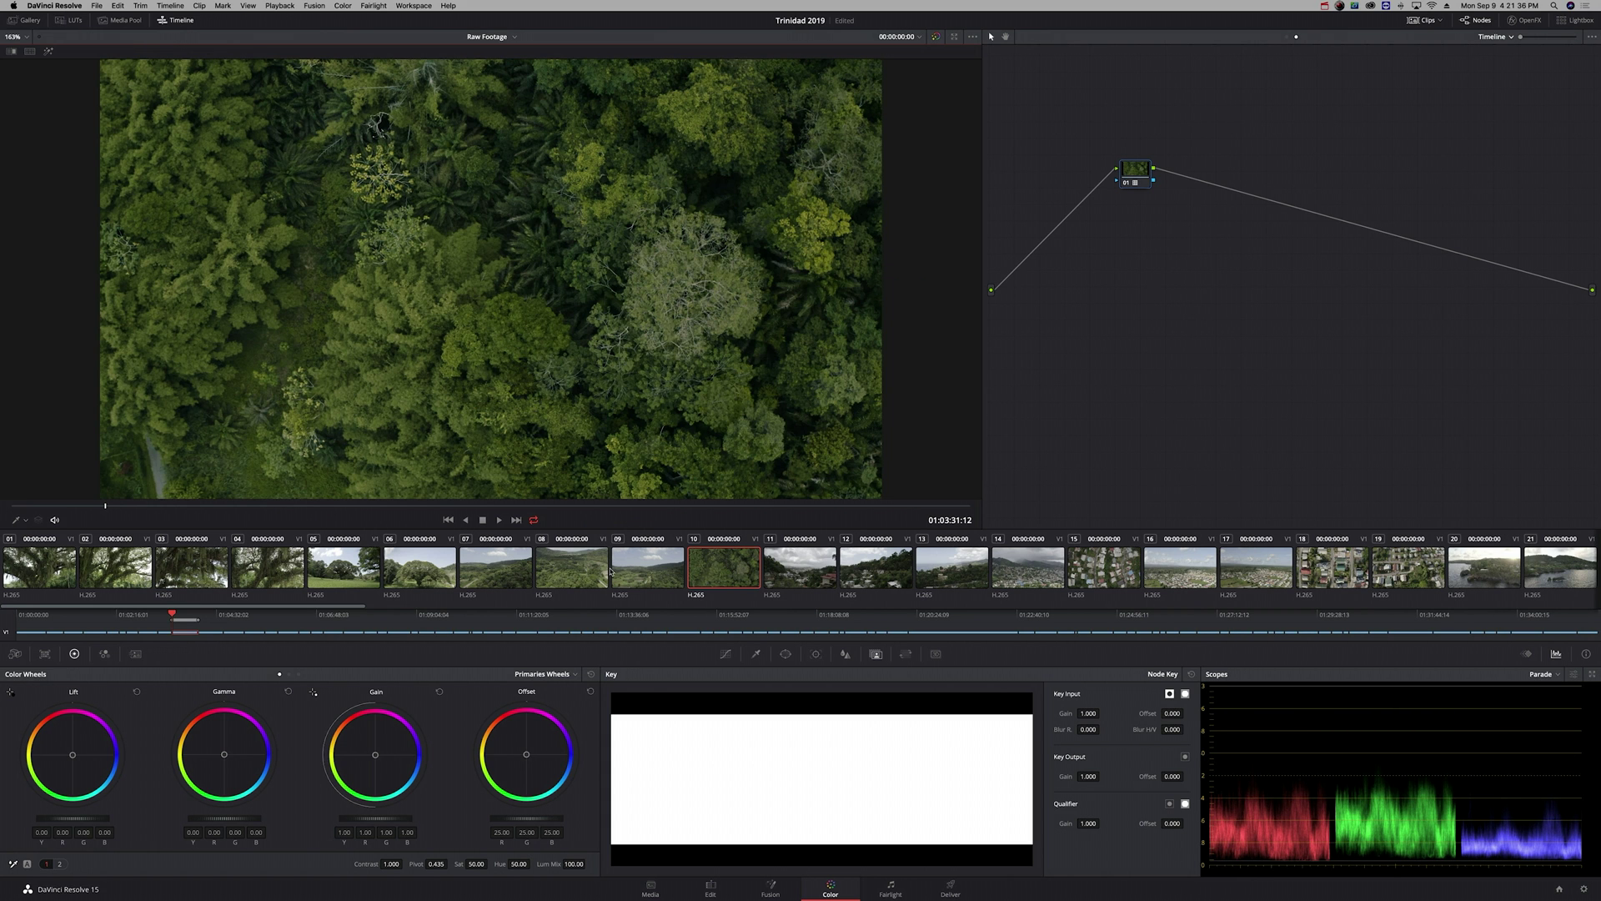
Step: Compare several clips, including 8, 15 and 20, with the timeline LUT node disabled and enabled
click(650, 574)
click(600, 575)
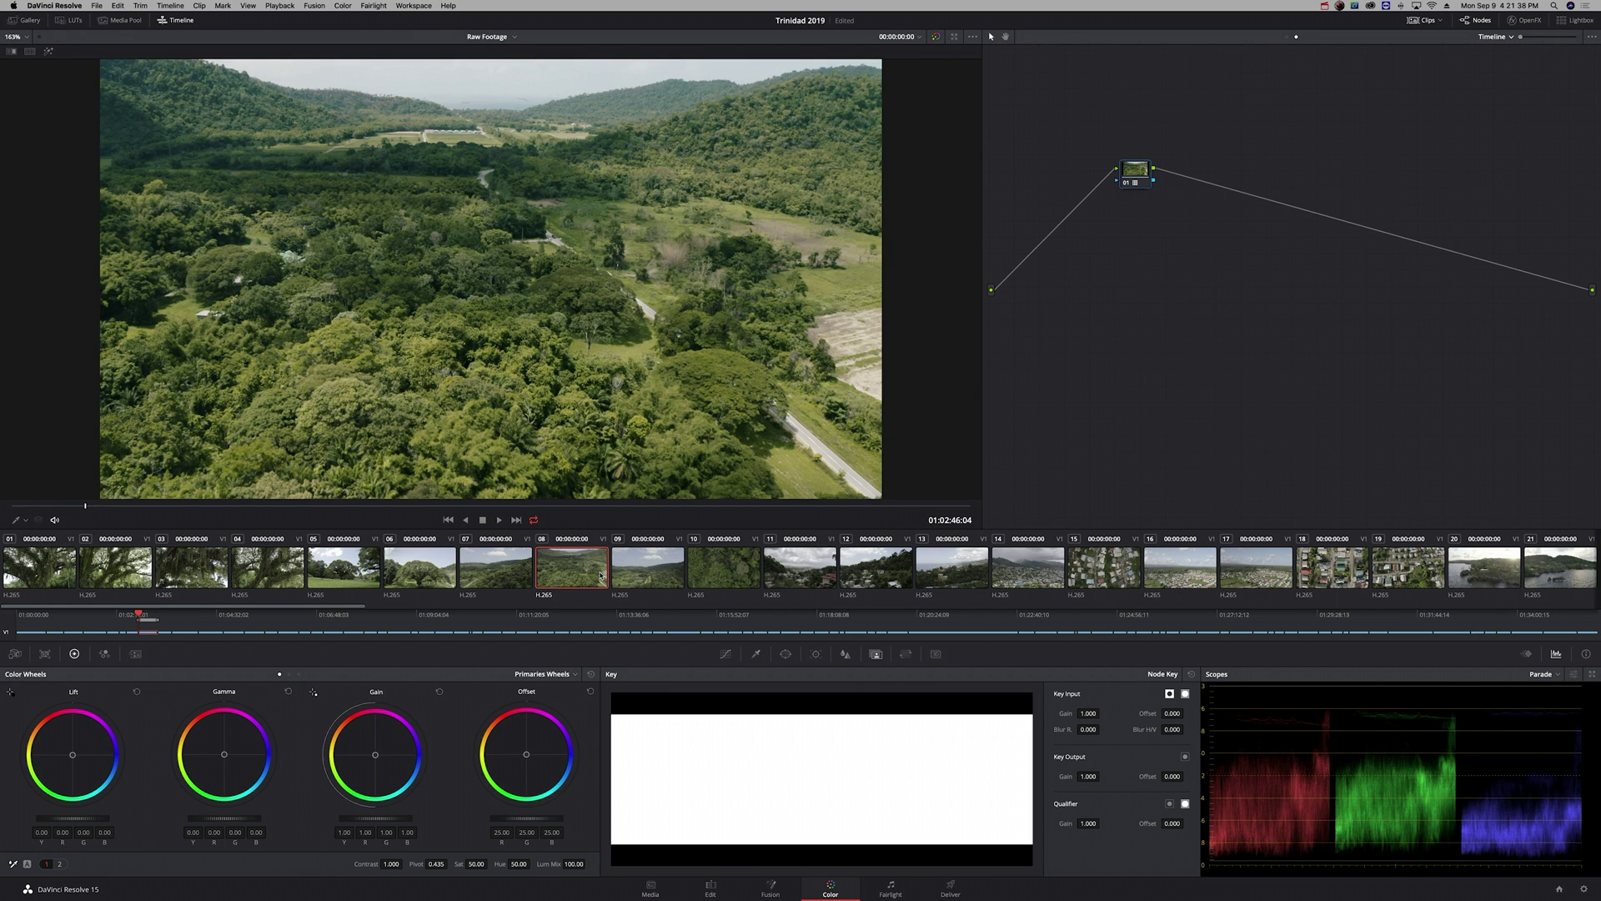
key(super+d)
key(super+d)
click(1127, 575)
key(super+d)
key(super+d)
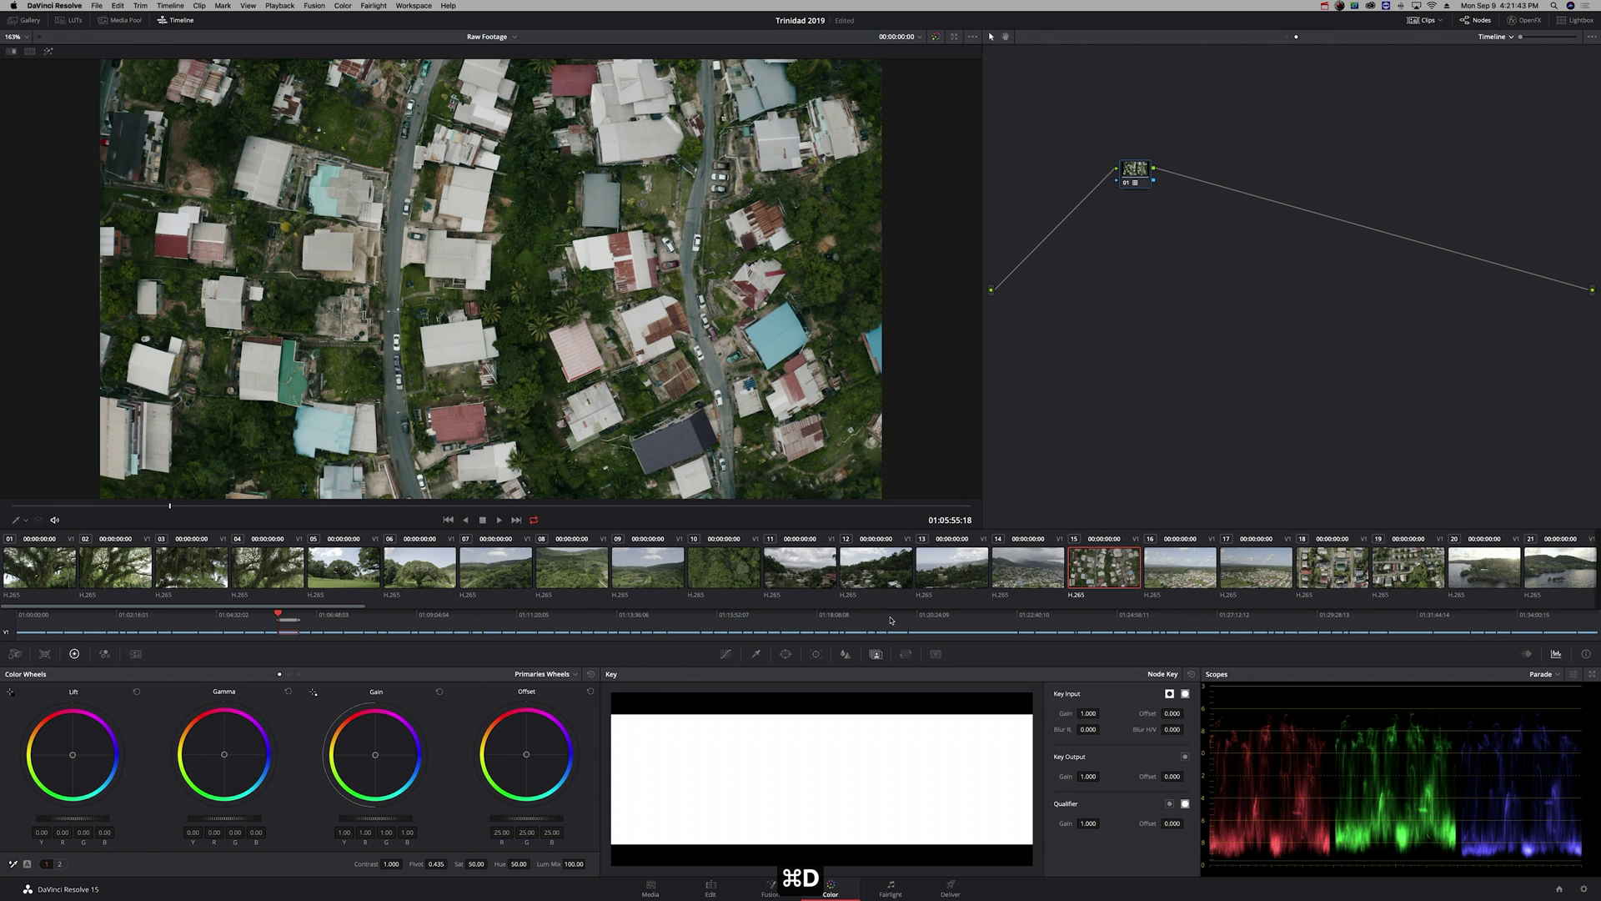
click(1501, 571)
key(super+d)
key(super+d)
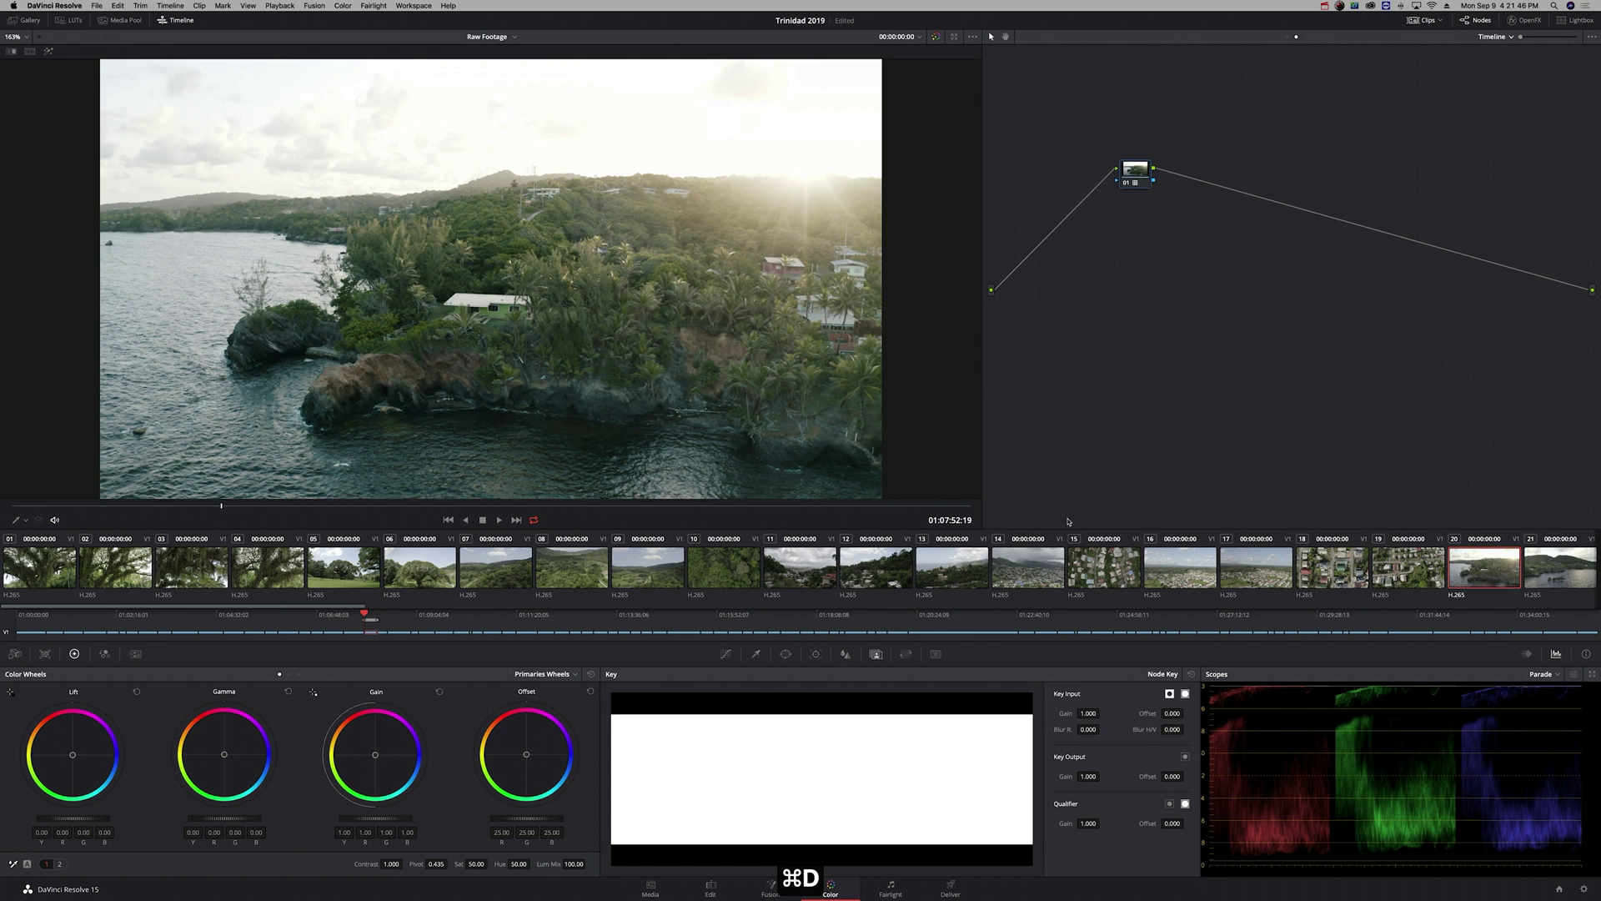
click(731, 572)
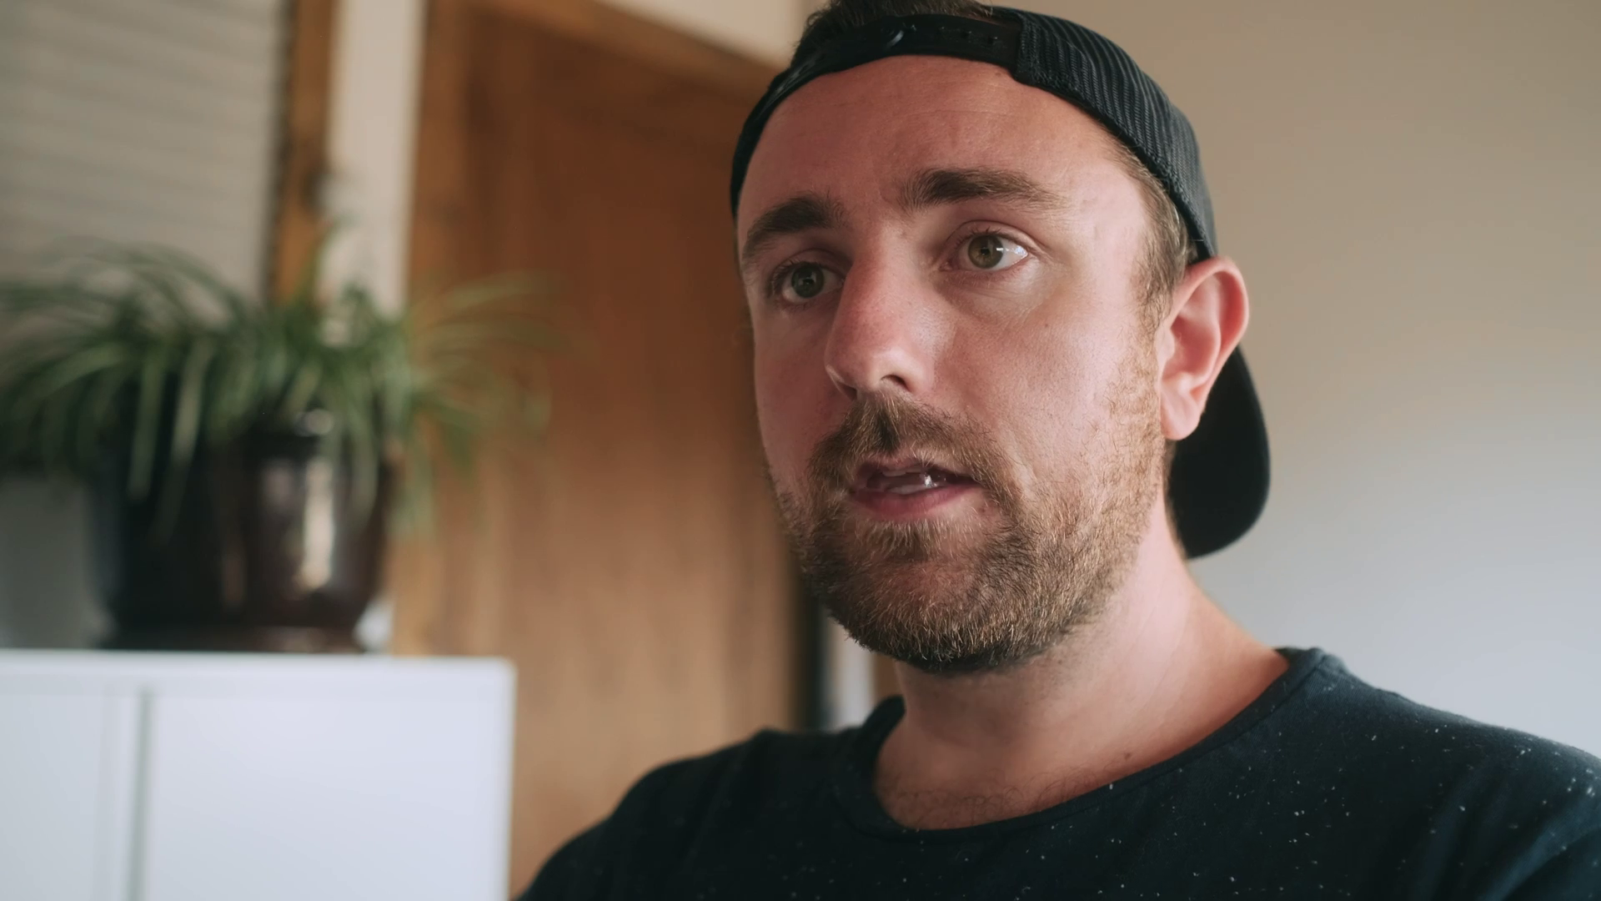